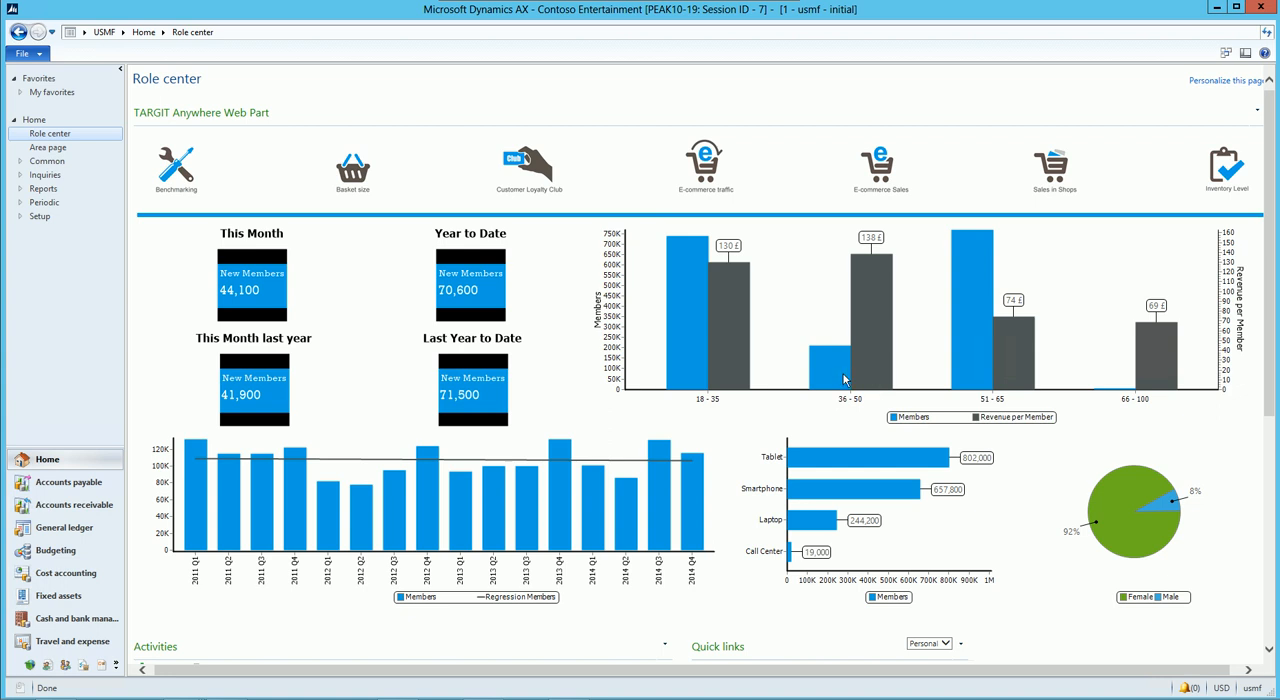
# Step: Examine the Role center's members dashboard for ages 36 - 50 and its Basket size dashboard for Store F
pyautogui.click(850, 378)
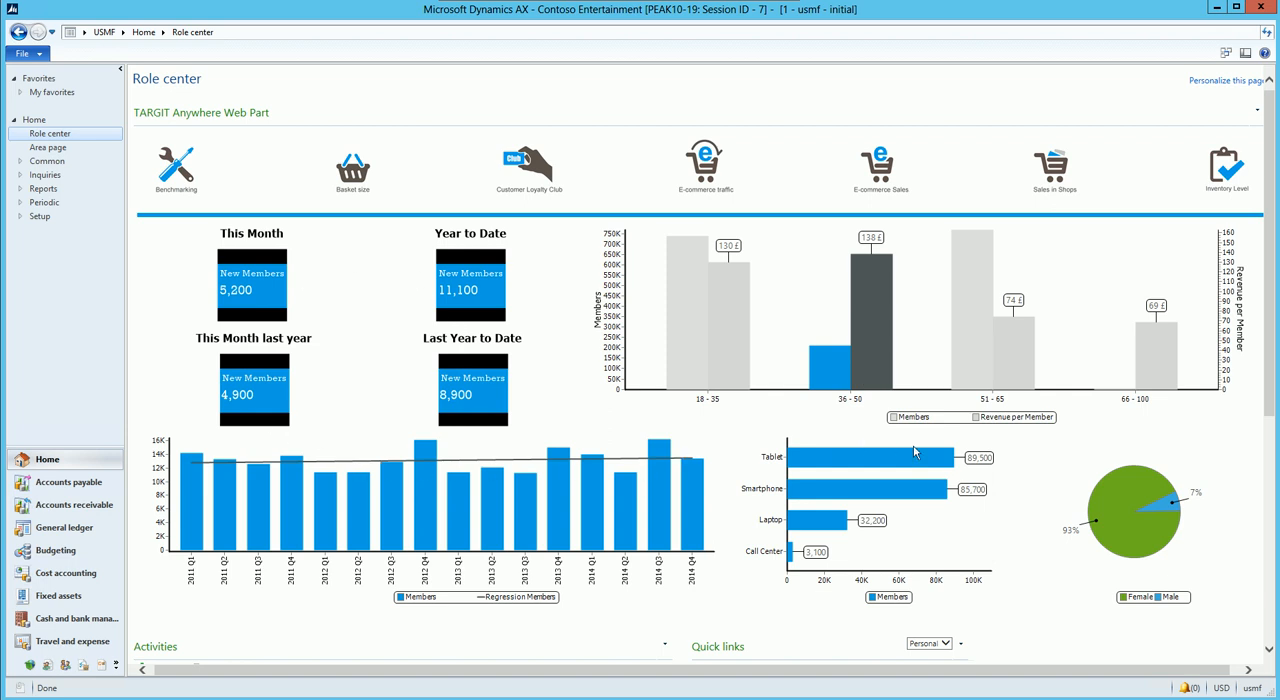
pyautogui.click(811, 312)
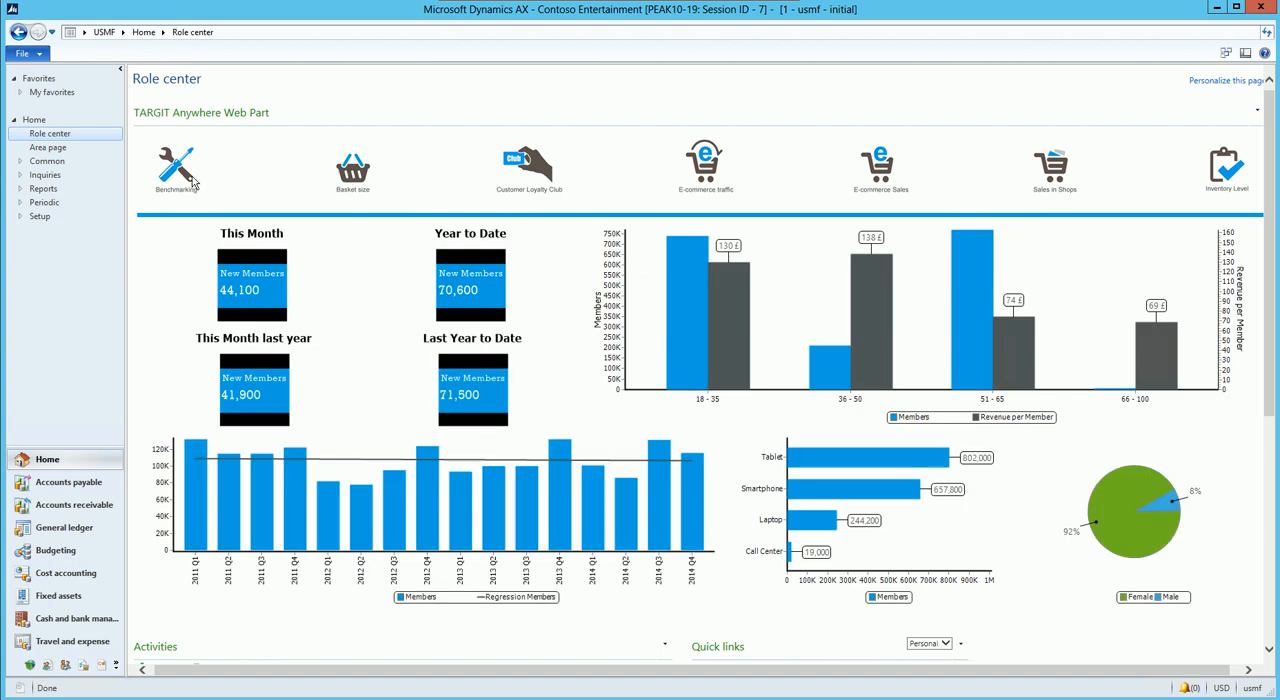
pyautogui.click(320, 180)
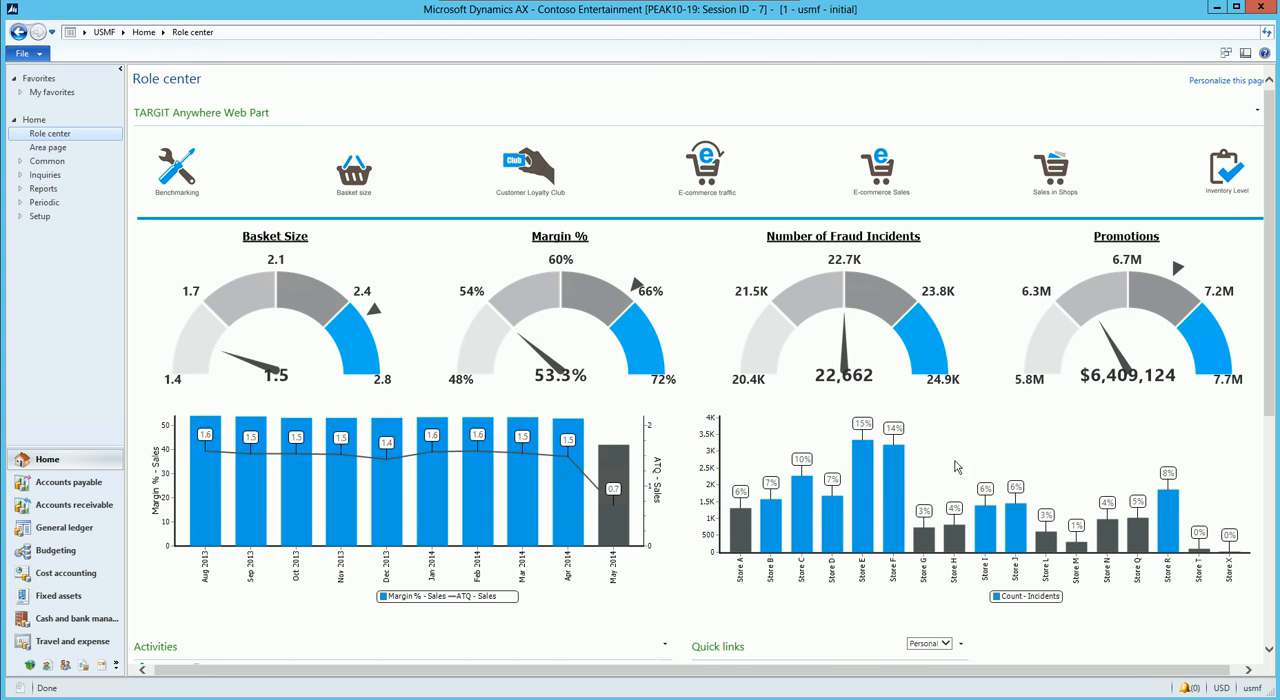
pyautogui.click(896, 481)
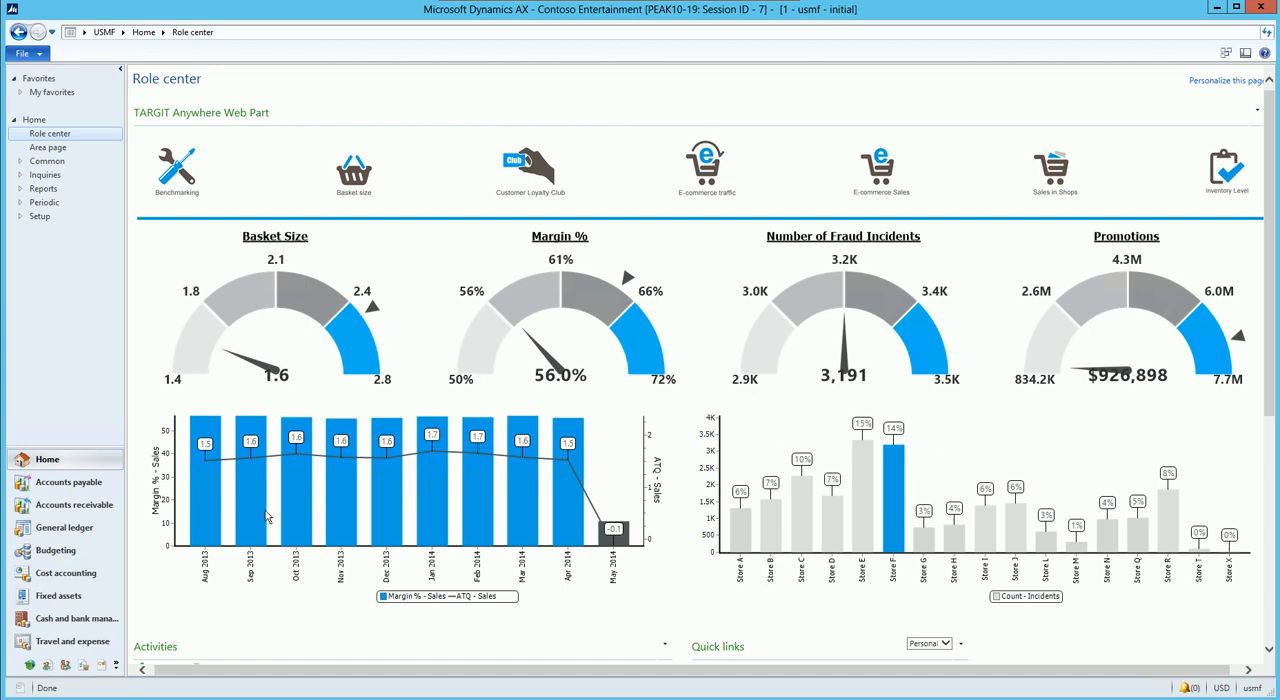
# Step: Open the Contoso Retail New York customer record from all Accounts receivable customers and expand its TARGIT section
pyautogui.click(101, 509)
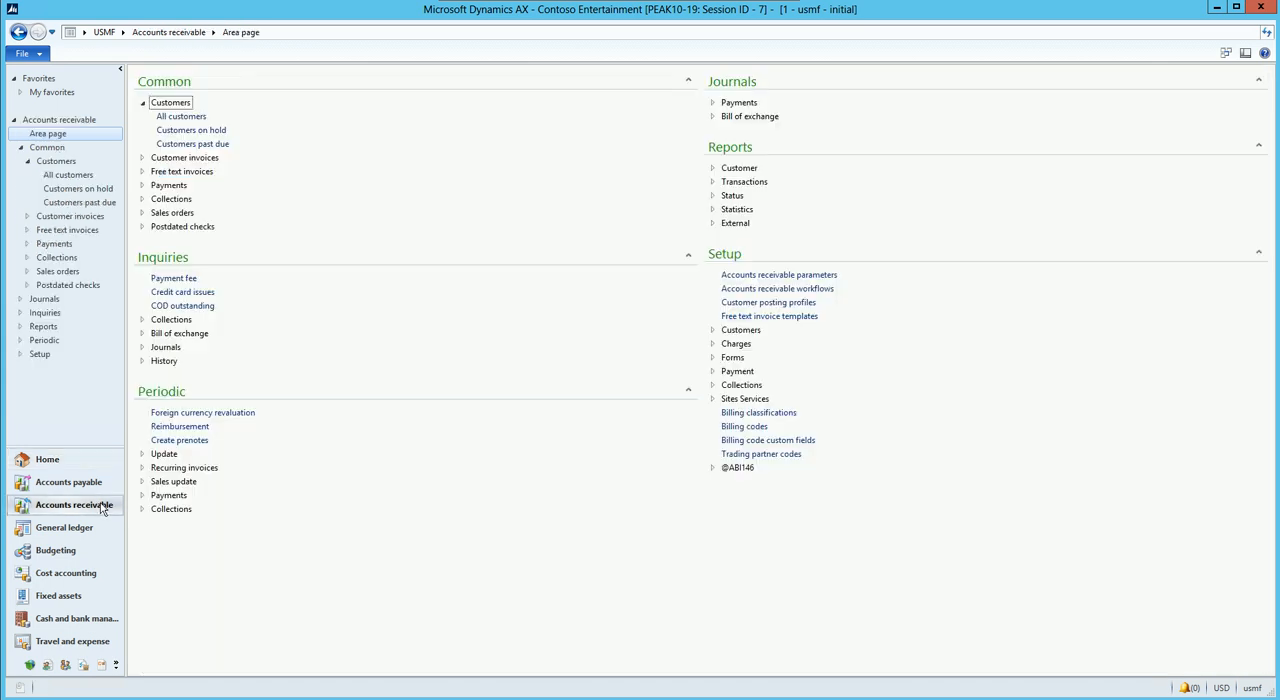
pyautogui.click(183, 117)
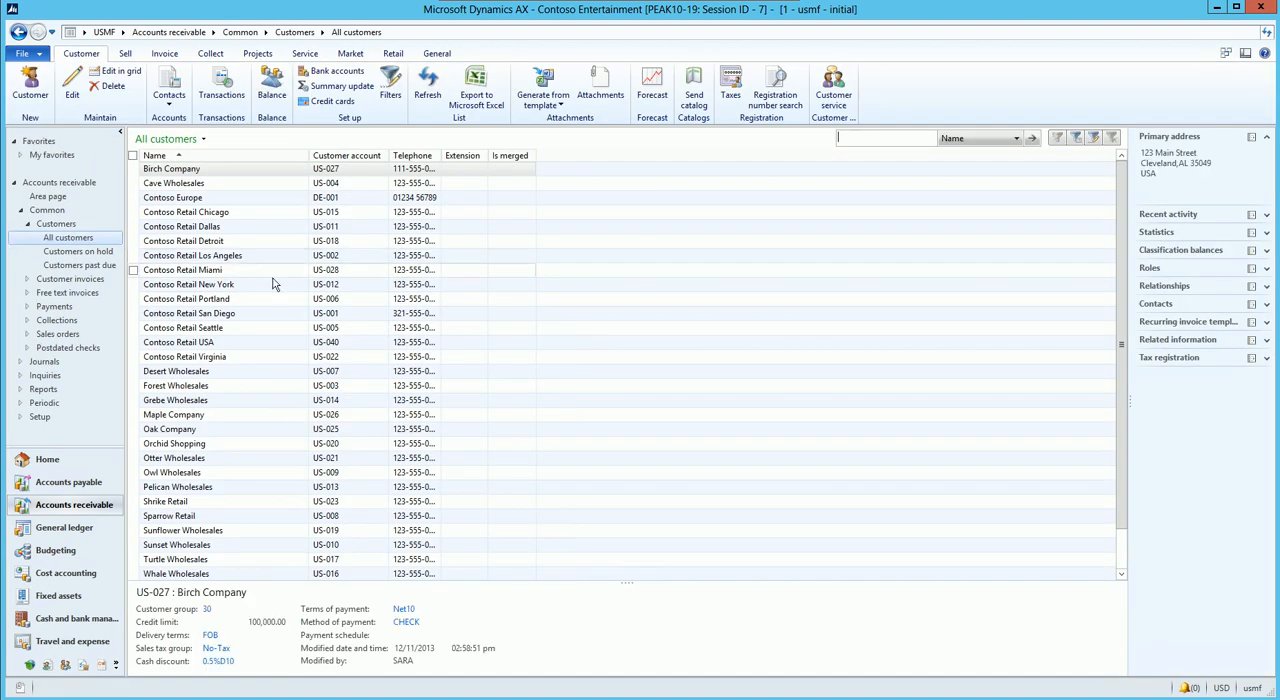
pyautogui.doubleClick(238, 287)
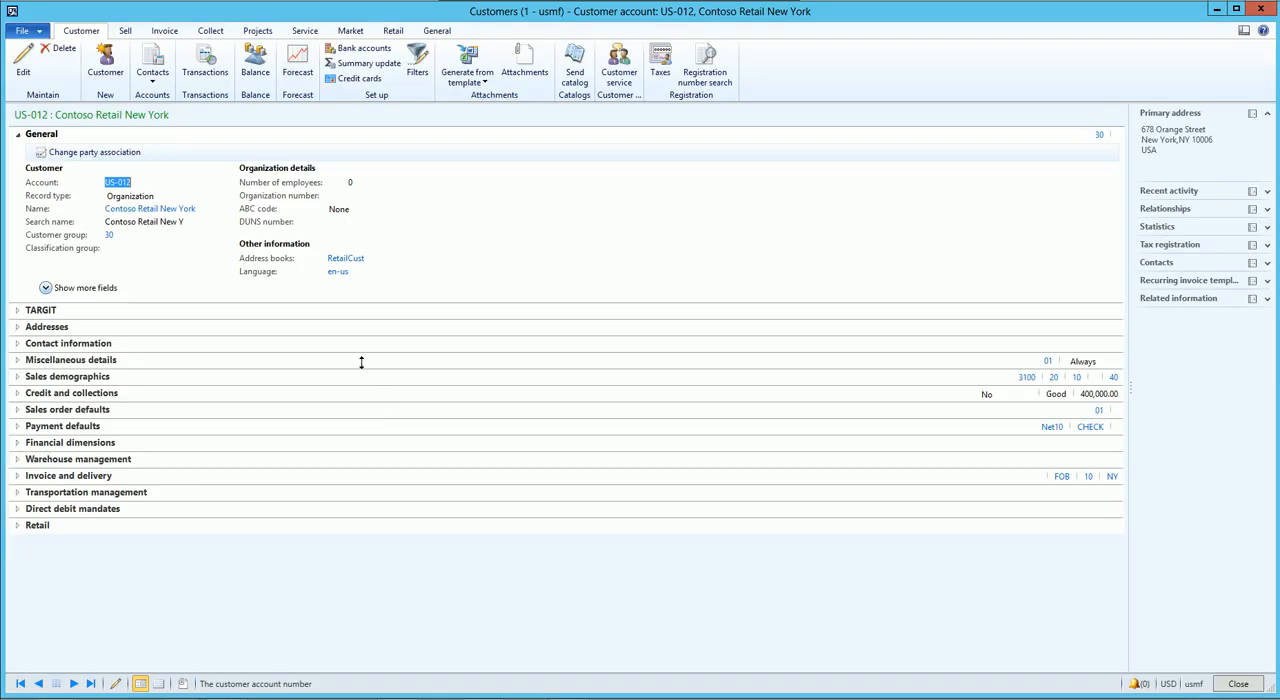
pyautogui.click(35, 310)
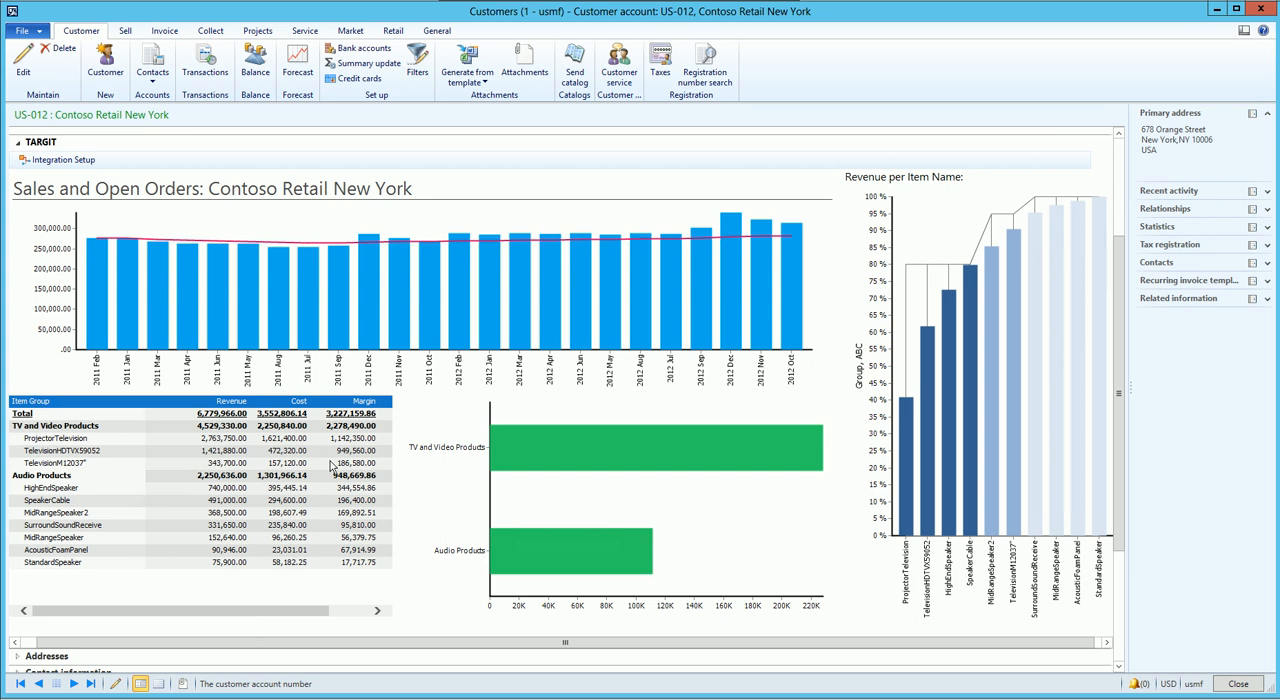
# Step: Filter the embedded sales analysis by ProjectorTelevision and by Audio Products, clearing each filter, and close the customer record
pyautogui.click(64, 440)
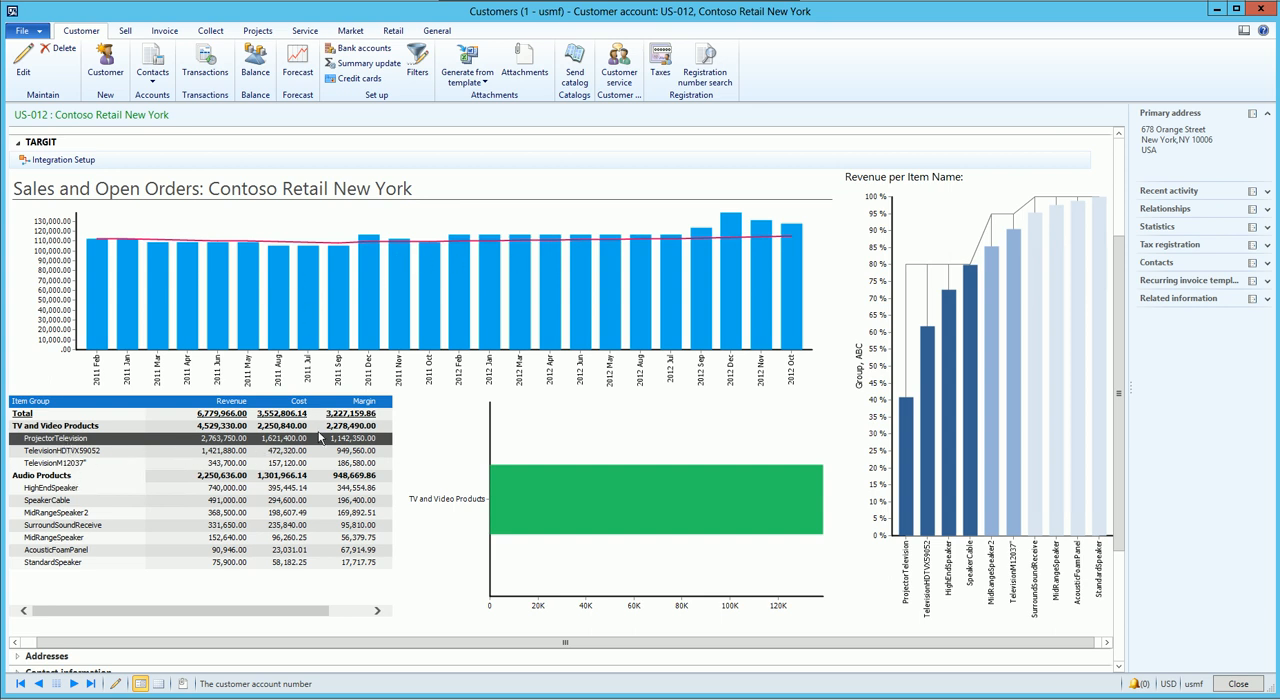
pyautogui.click(318, 583)
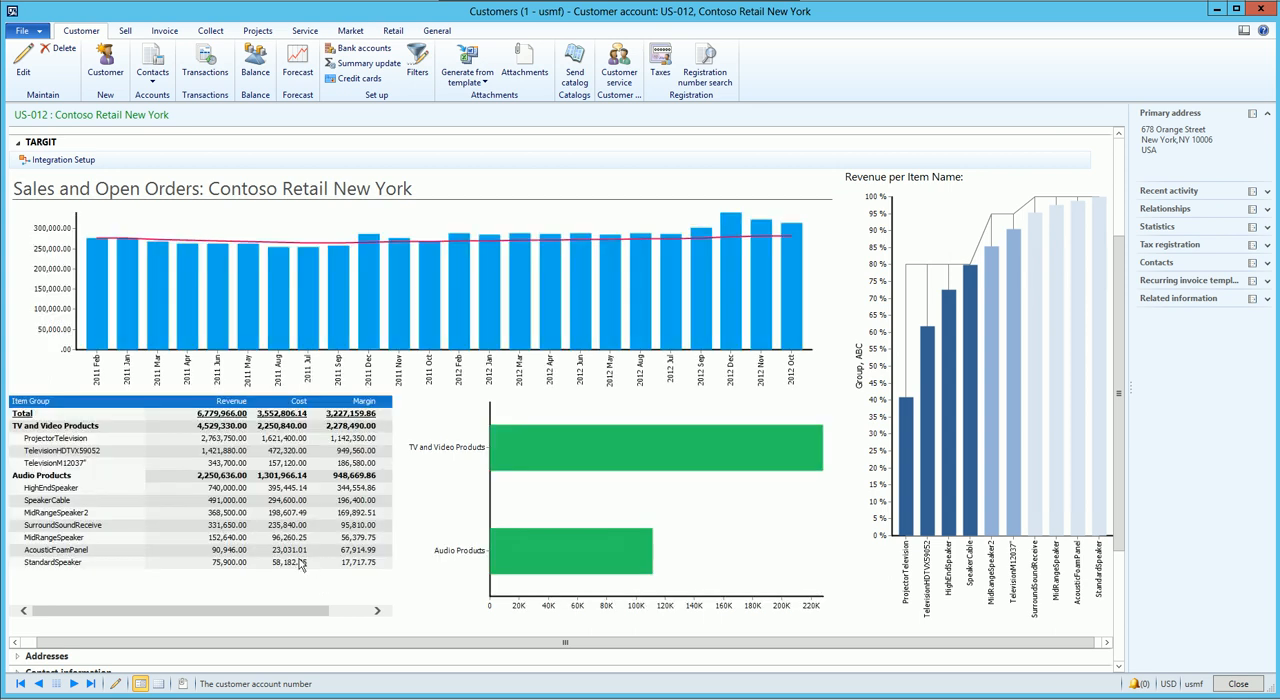
pyautogui.click(574, 556)
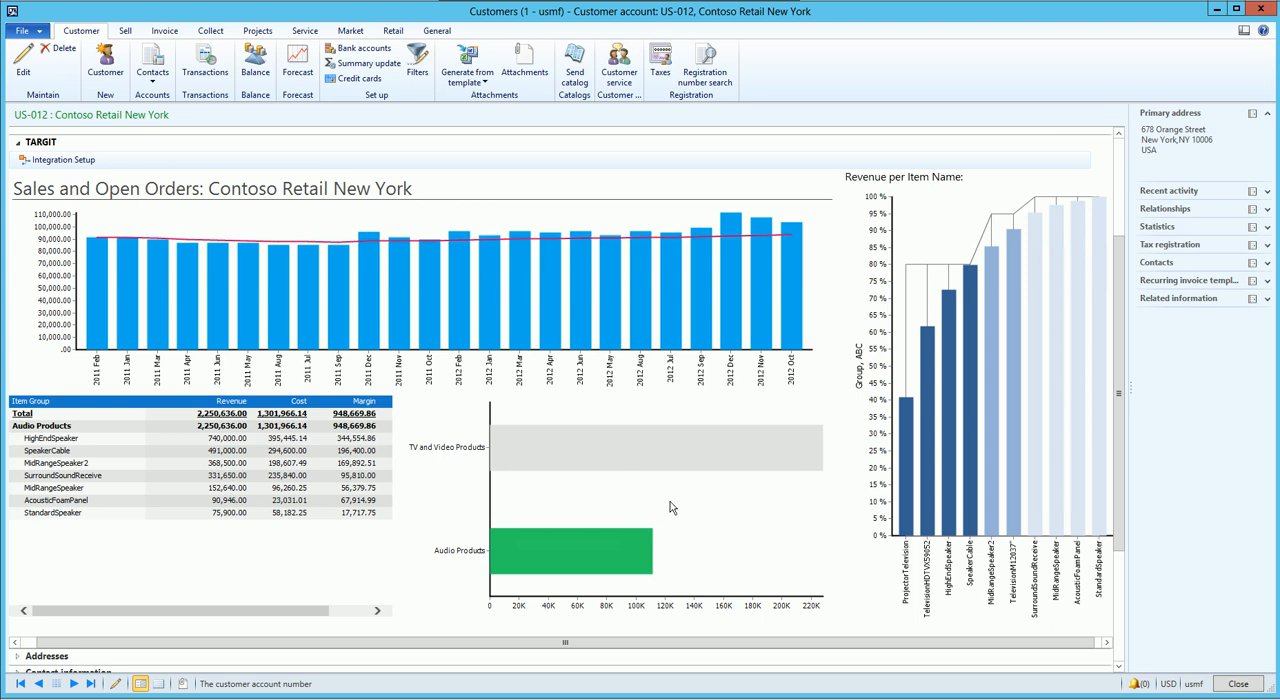
pyautogui.click(700, 508)
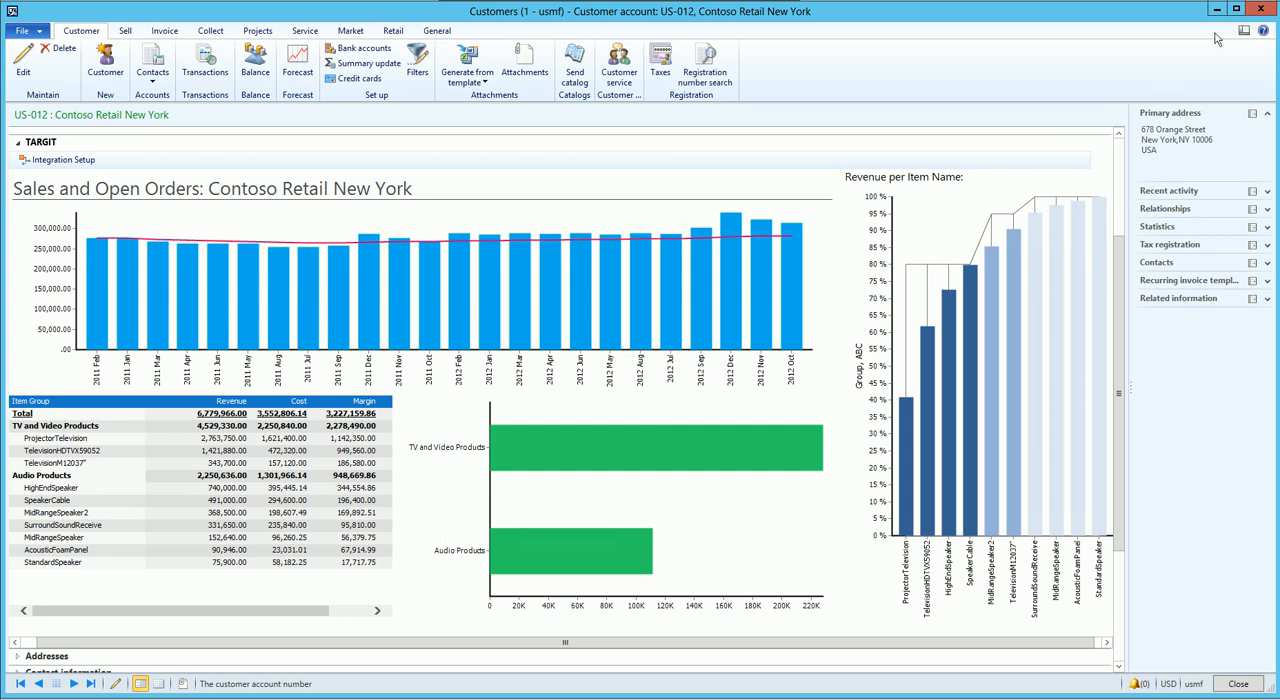
pyautogui.click(1261, 11)
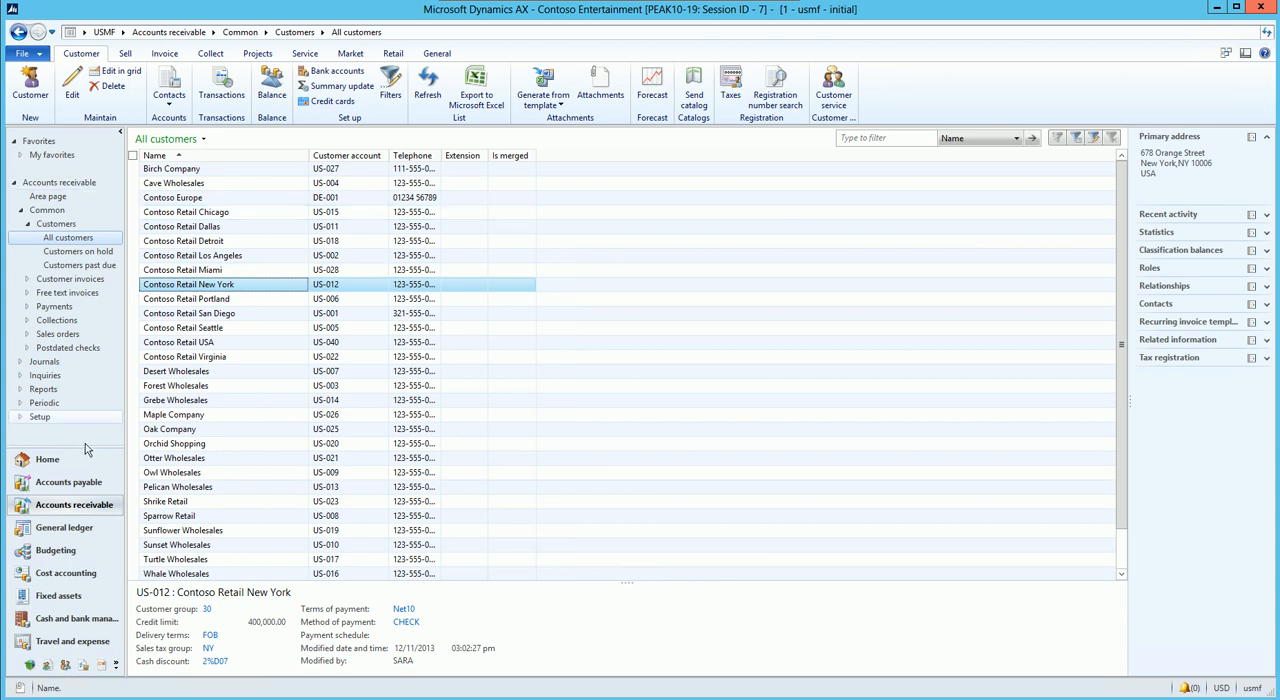
# Step: View the Contoso Asia vendor record from all Accounts payable vendors and close it
pyautogui.click(95, 487)
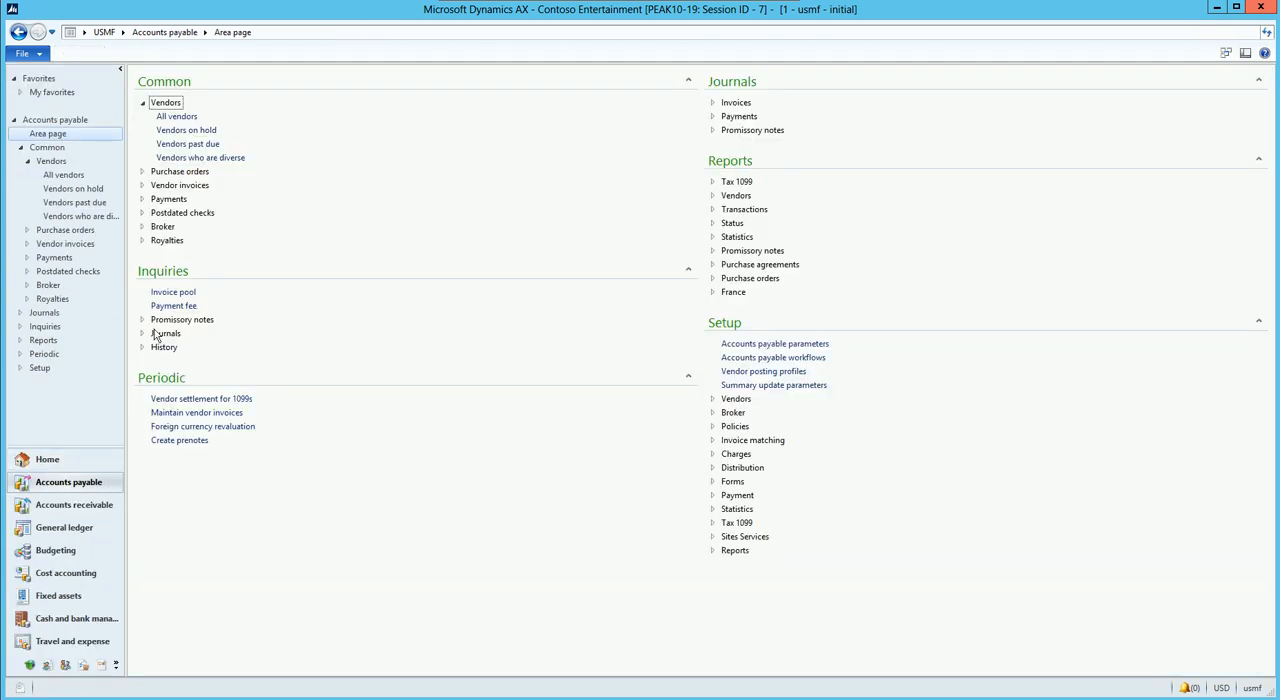
pyautogui.click(174, 117)
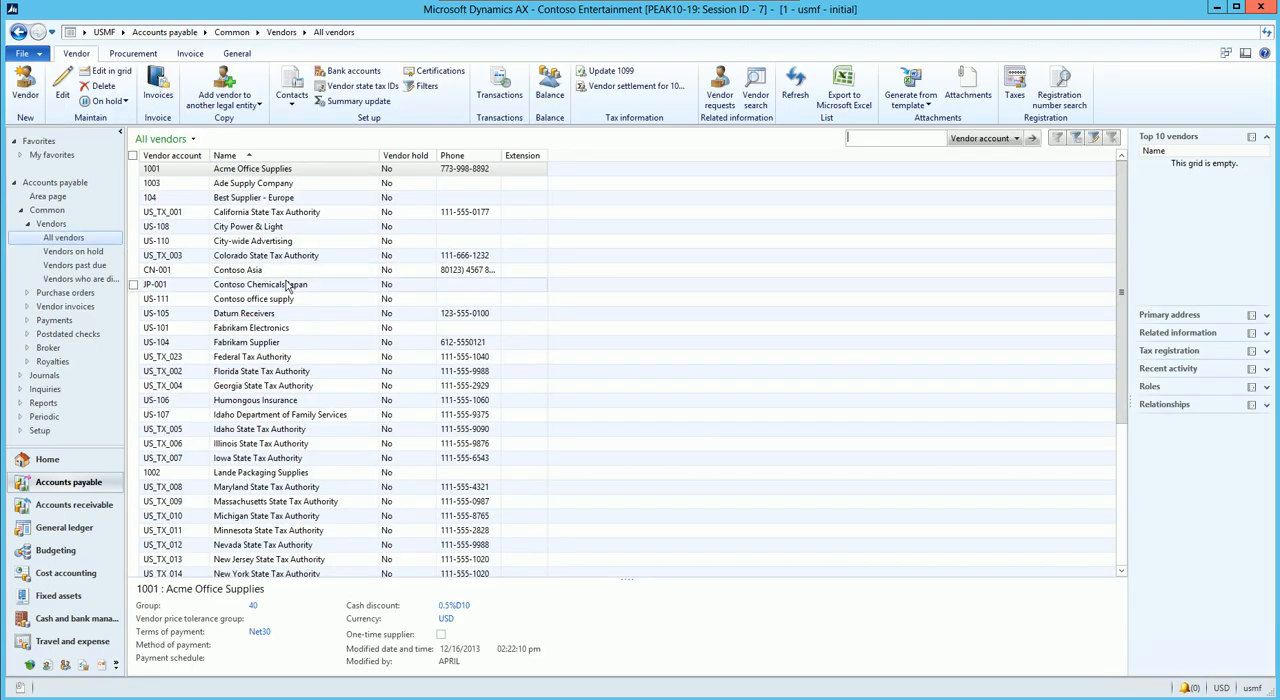
pyautogui.doubleClick(285, 272)
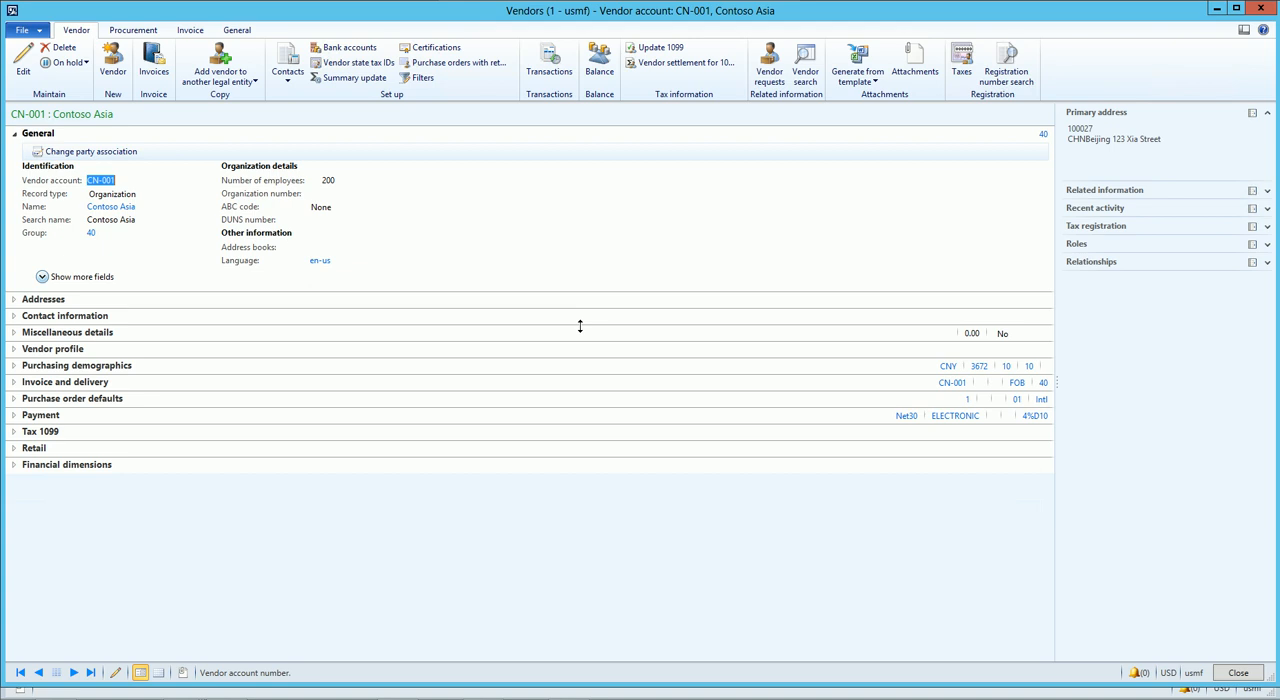
pyautogui.click(1261, 8)
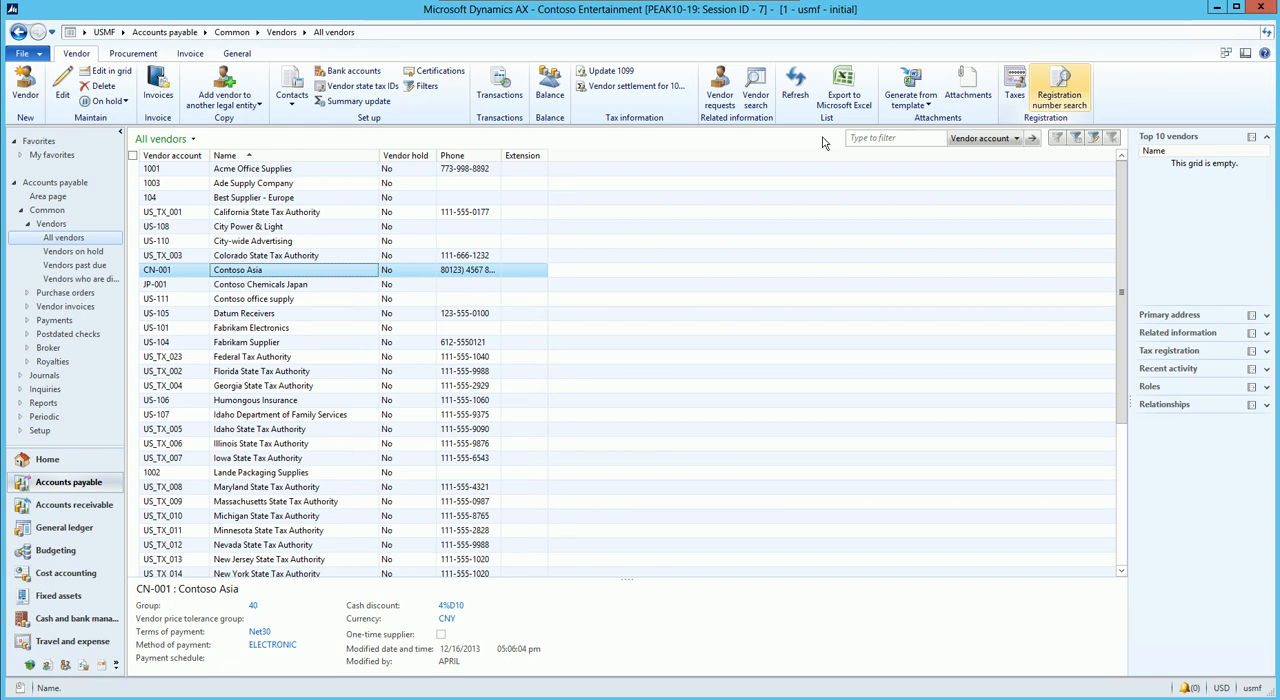
# Step: Open the TARGIT Integration Setup form in the System administration module
pyautogui.click(117, 669)
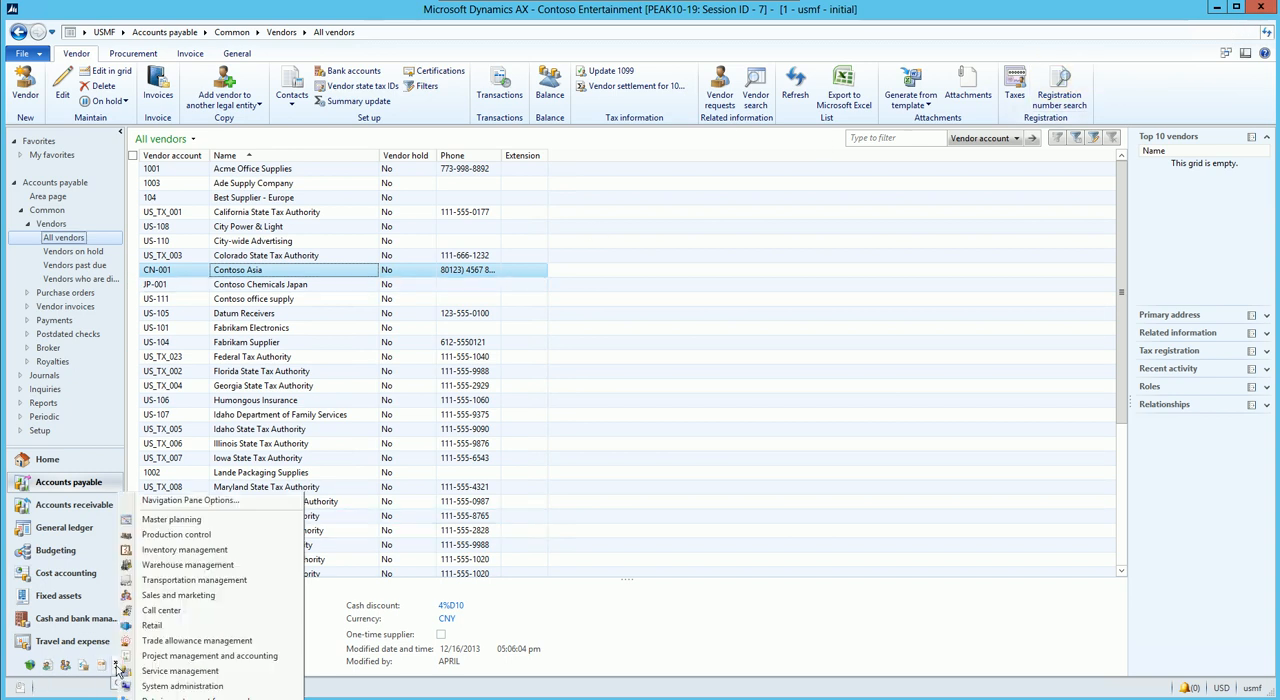
pyautogui.click(185, 686)
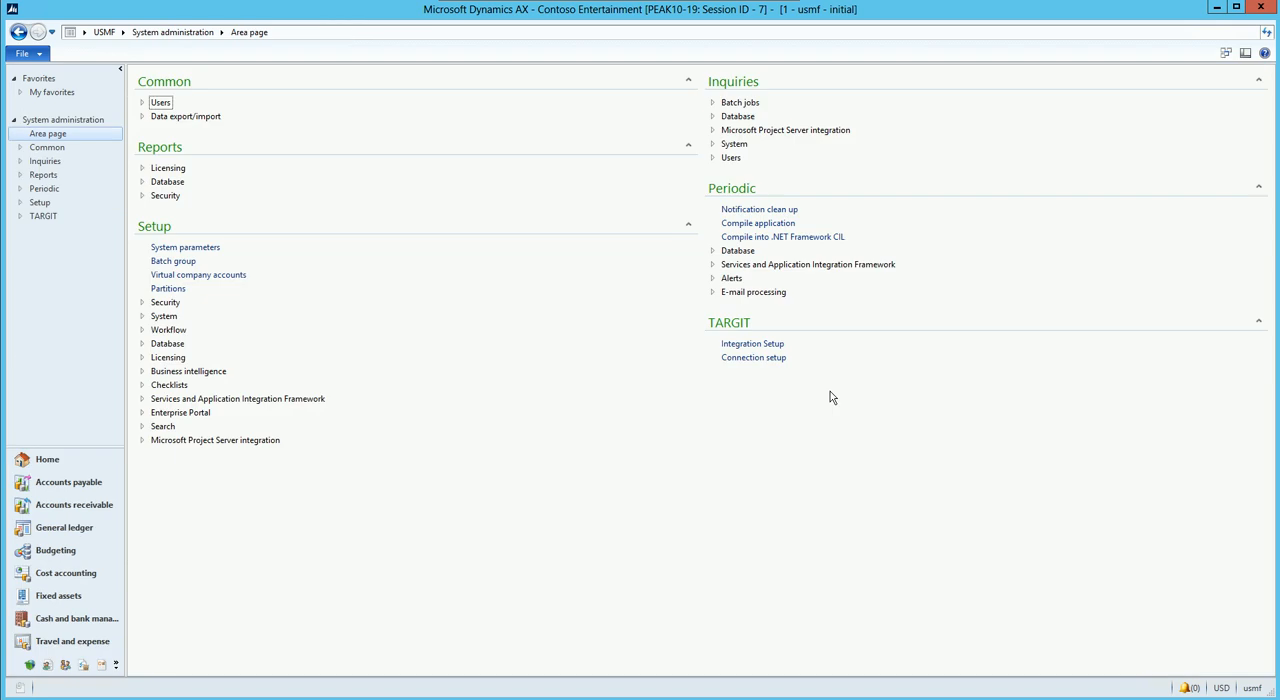
pyautogui.click(766, 344)
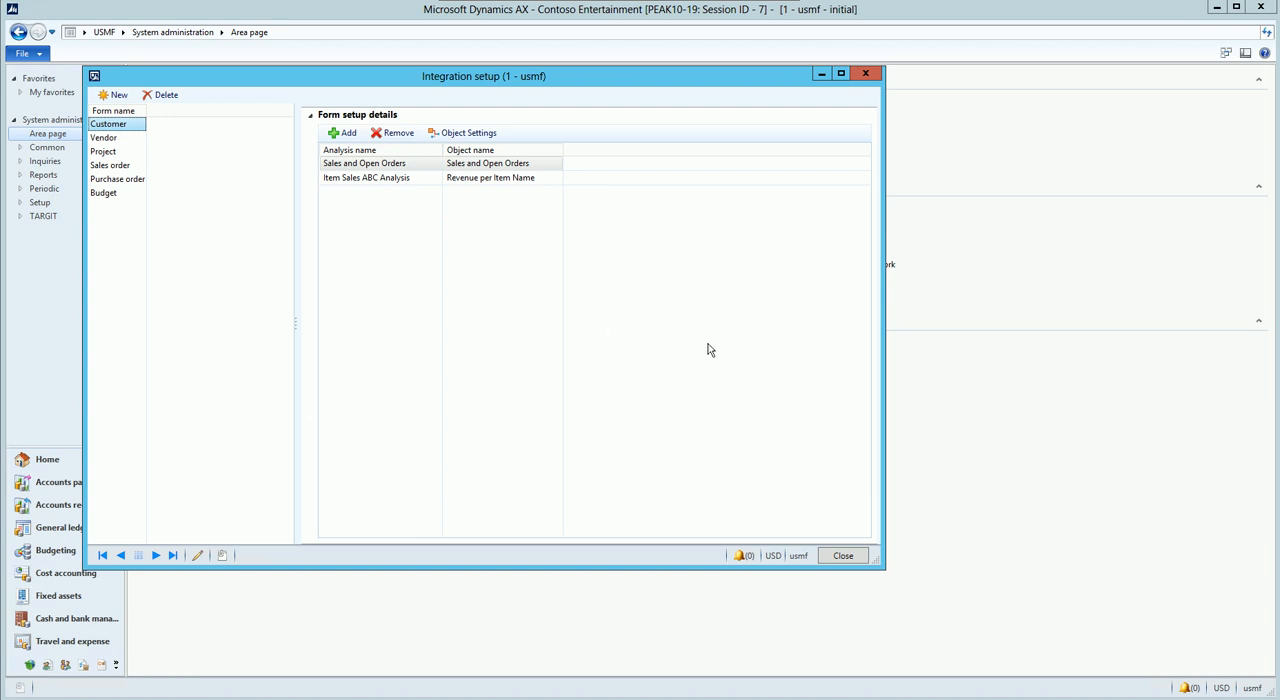
# Step: Add the entire Vendor Purchase Overview view from Shared, BIA for Dynamics AX, SCM to the Vendor form's setup
pyautogui.click(101, 139)
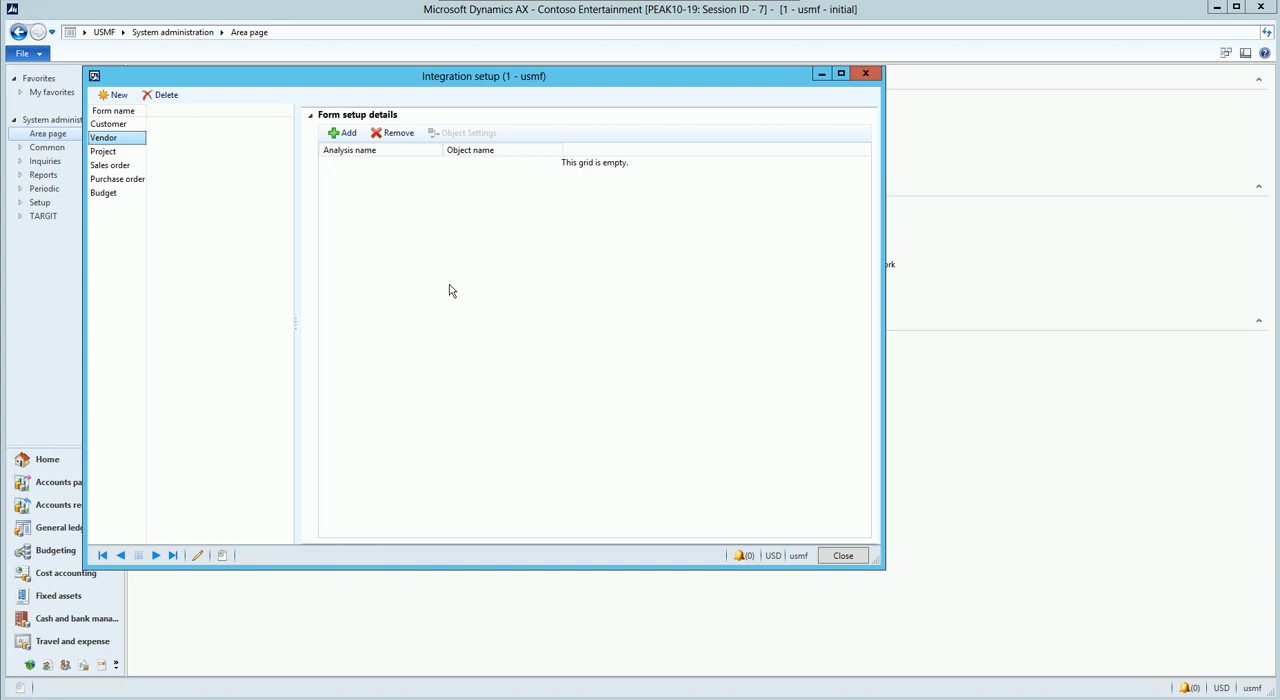
pyautogui.click(342, 133)
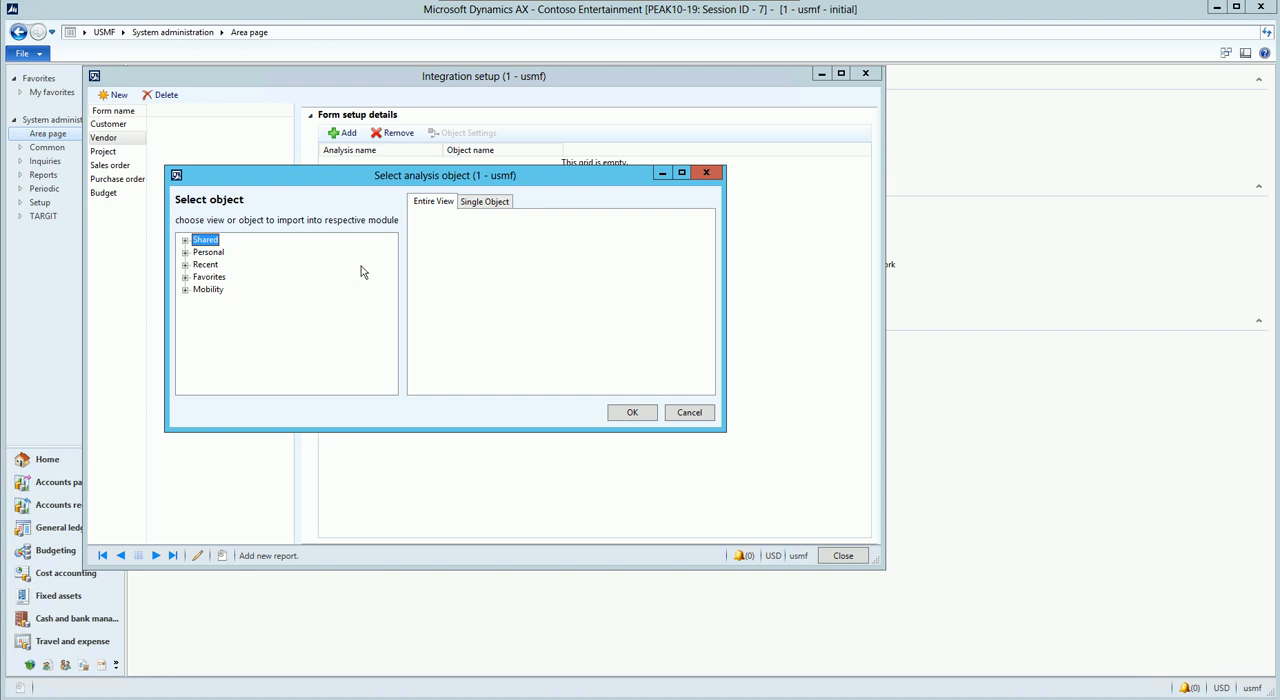
pyautogui.click(185, 241)
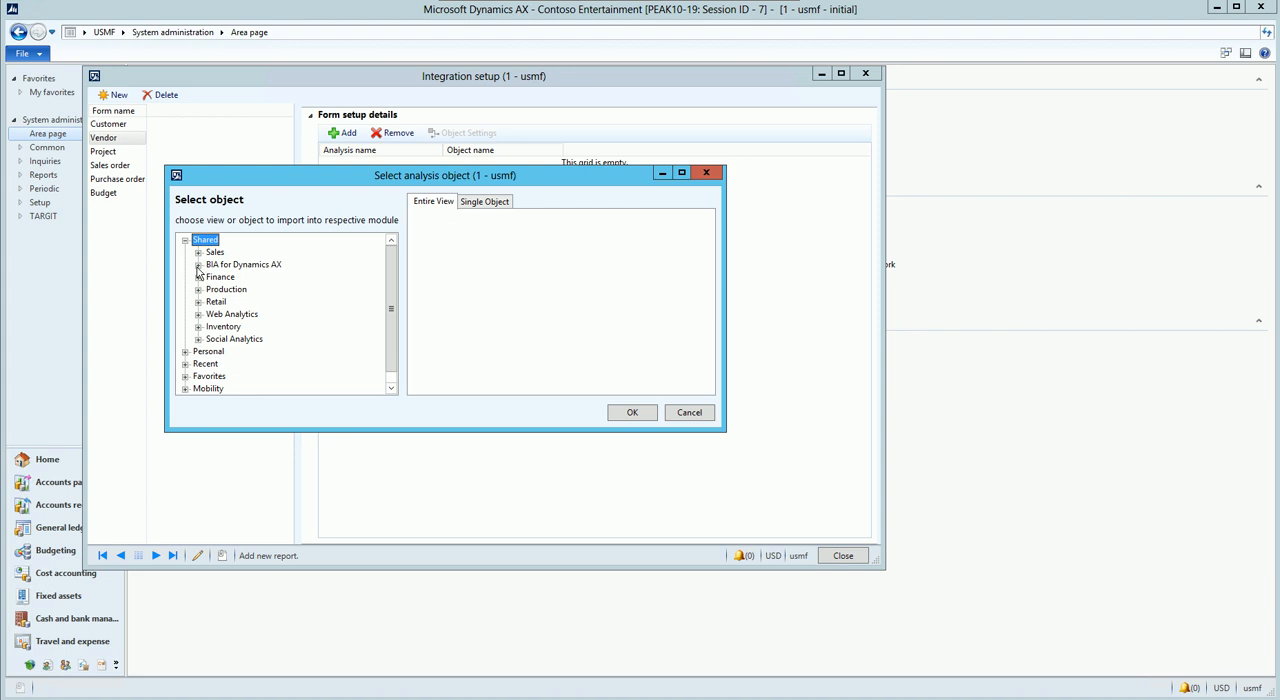
pyautogui.click(198, 265)
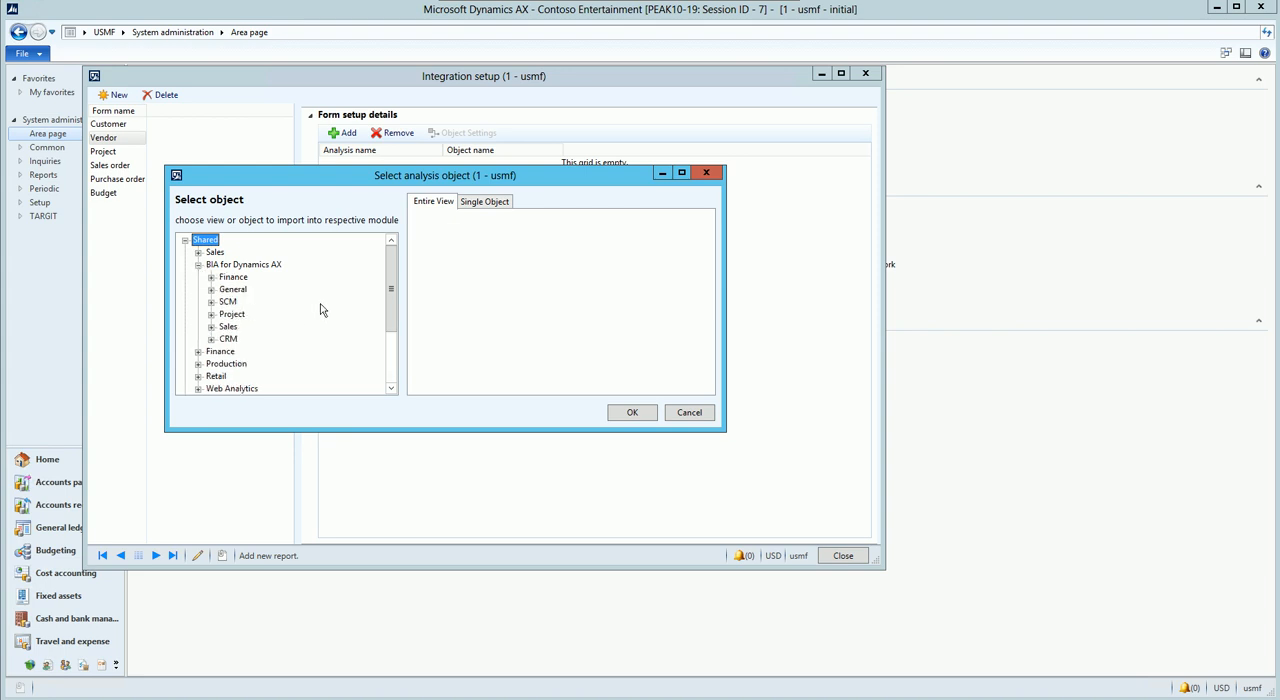
pyautogui.click(211, 302)
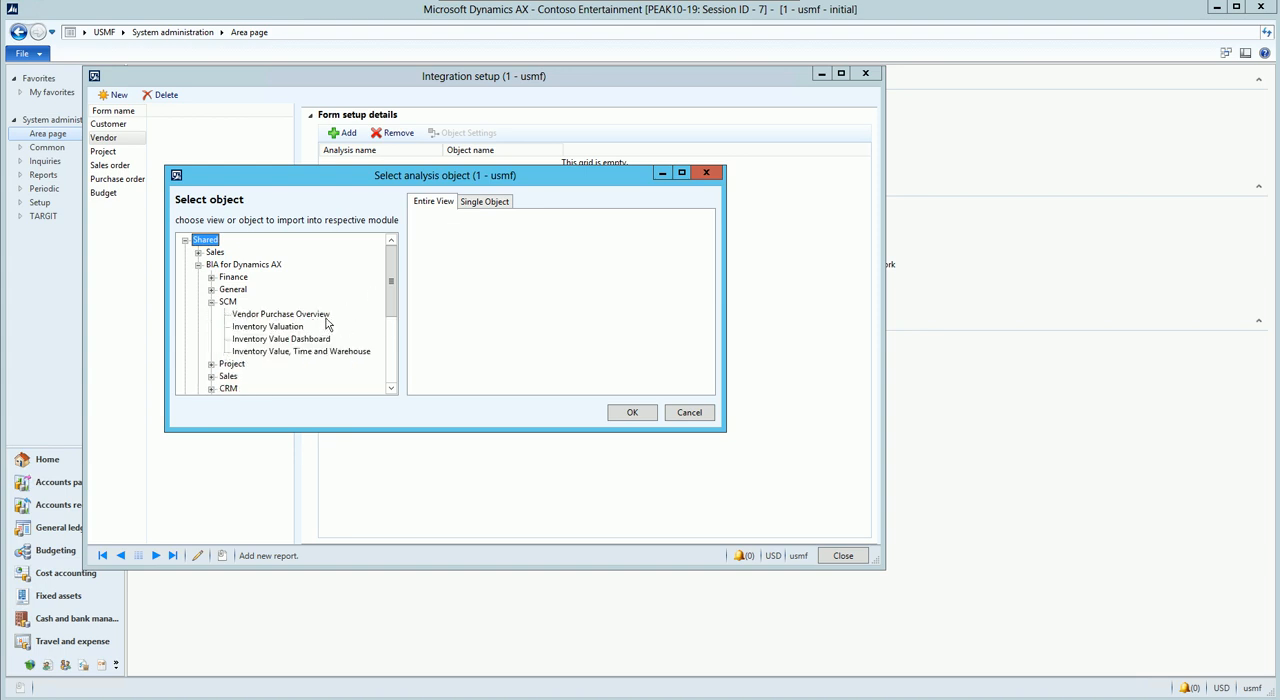
pyautogui.click(311, 316)
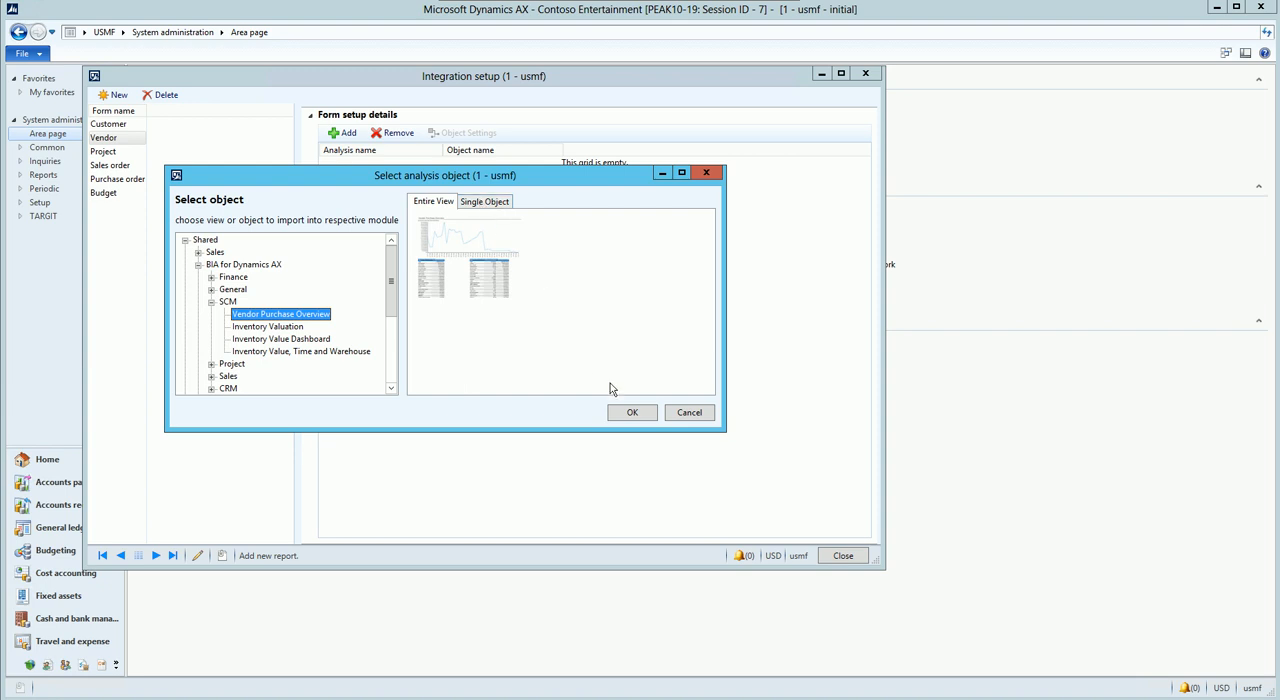
pyautogui.click(633, 413)
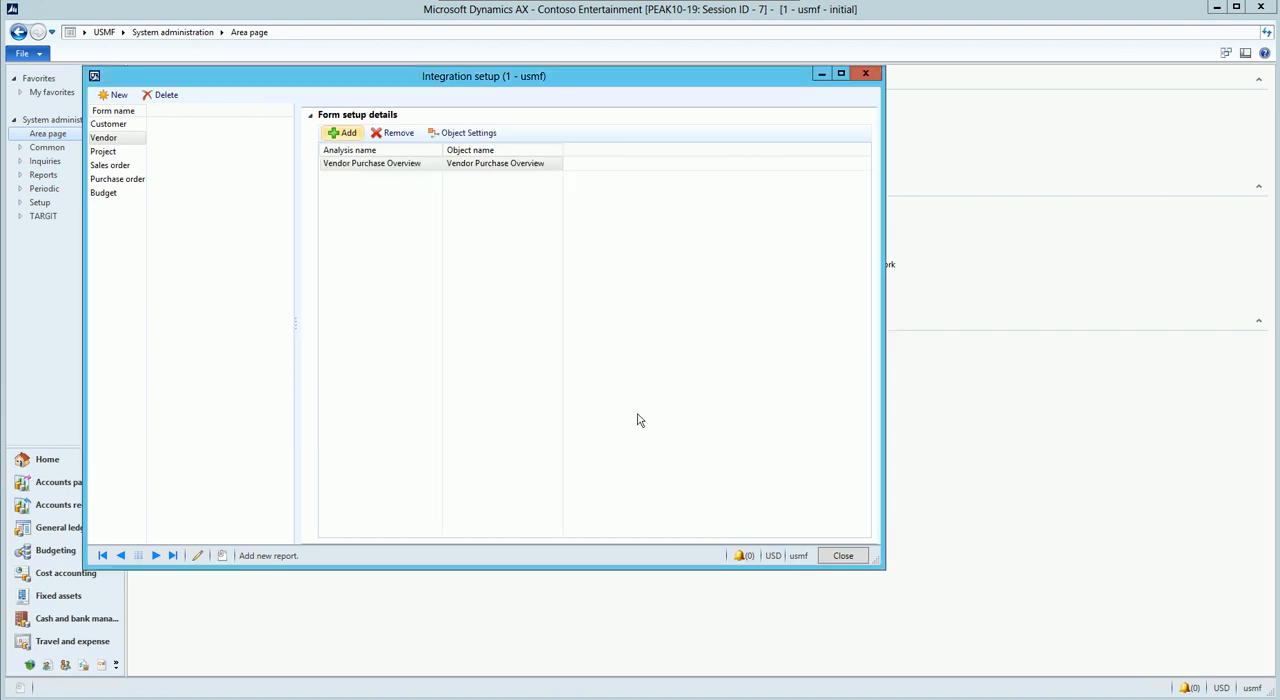
# Step: In the vendor analysis's object settings, choose Dynamic object as the object type and check the elements available for the visibility condition
pyautogui.click(462, 132)
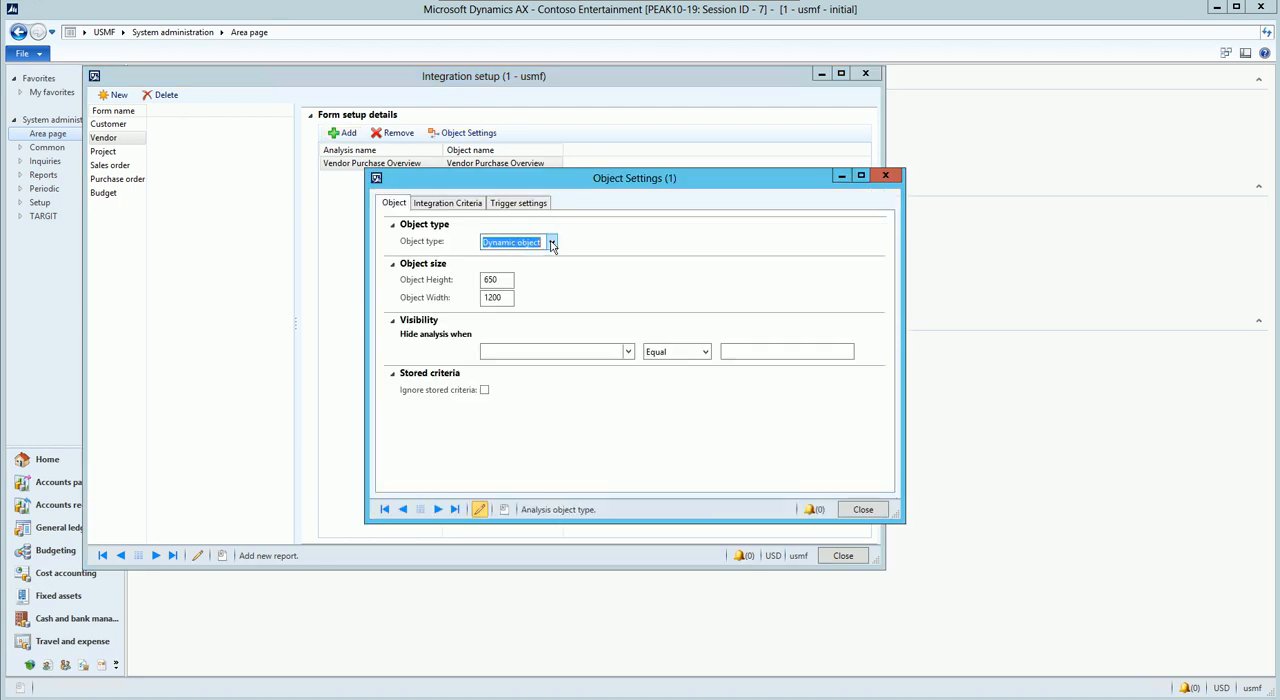
pyautogui.click(551, 244)
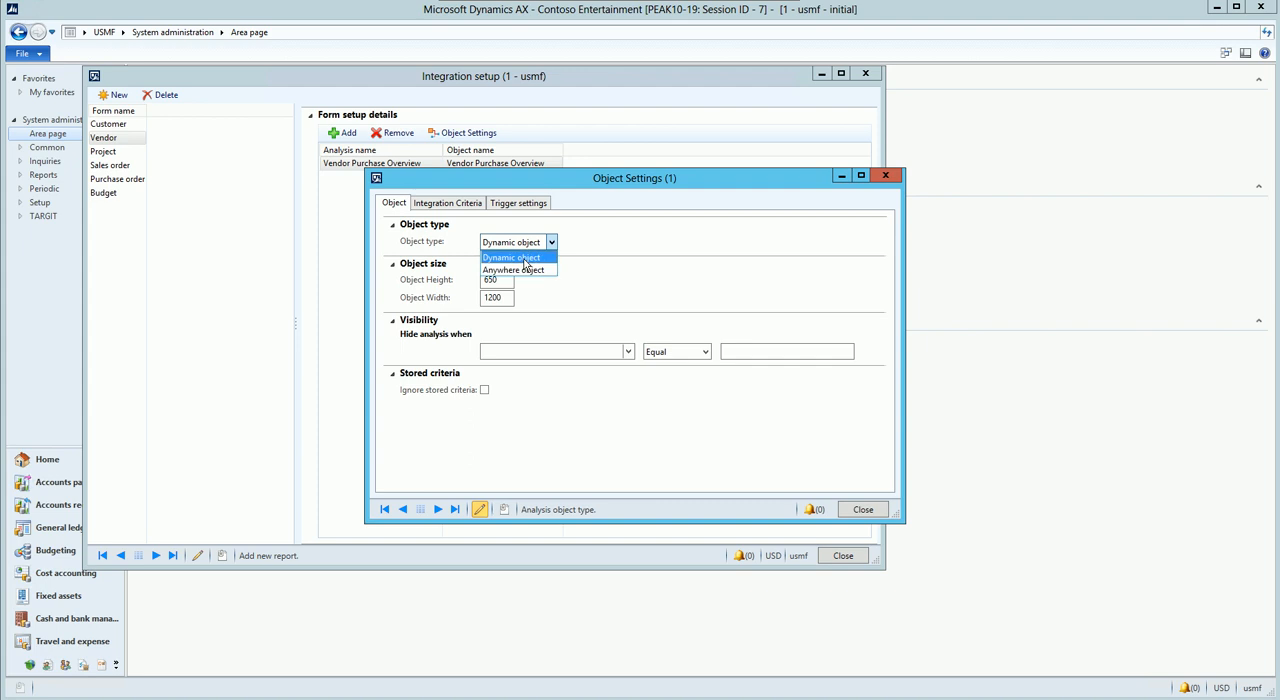
pyautogui.click(525, 258)
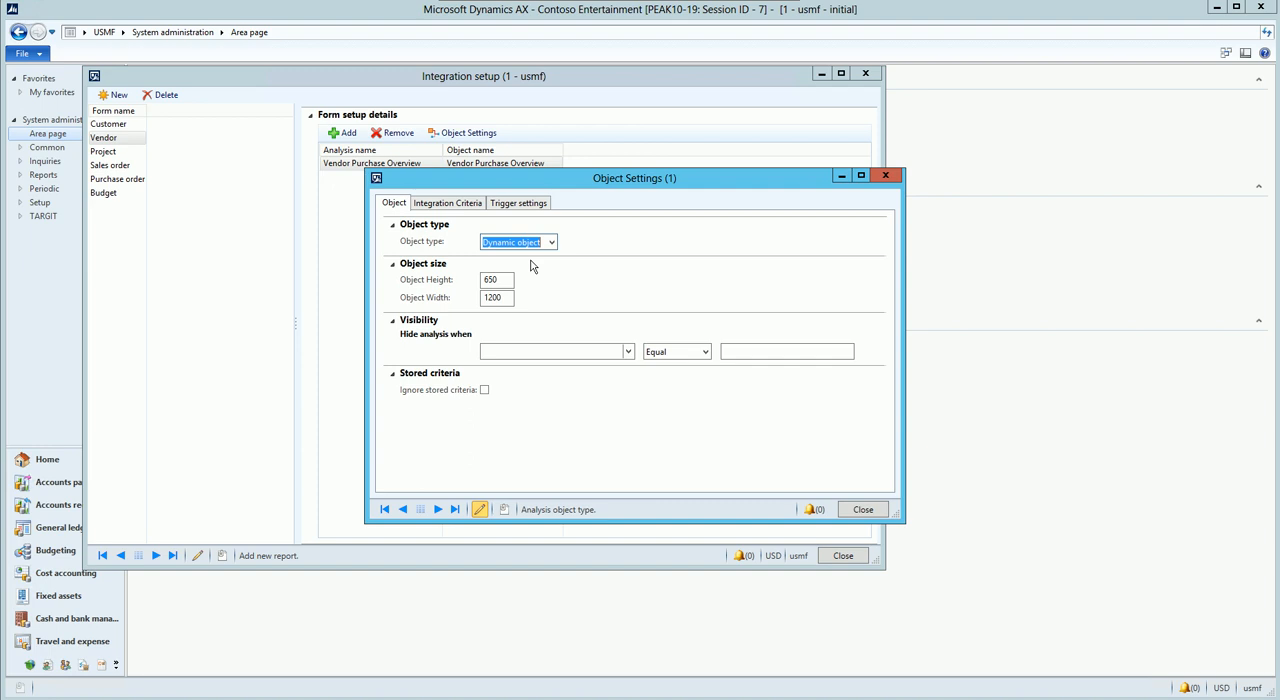
pyautogui.click(628, 351)
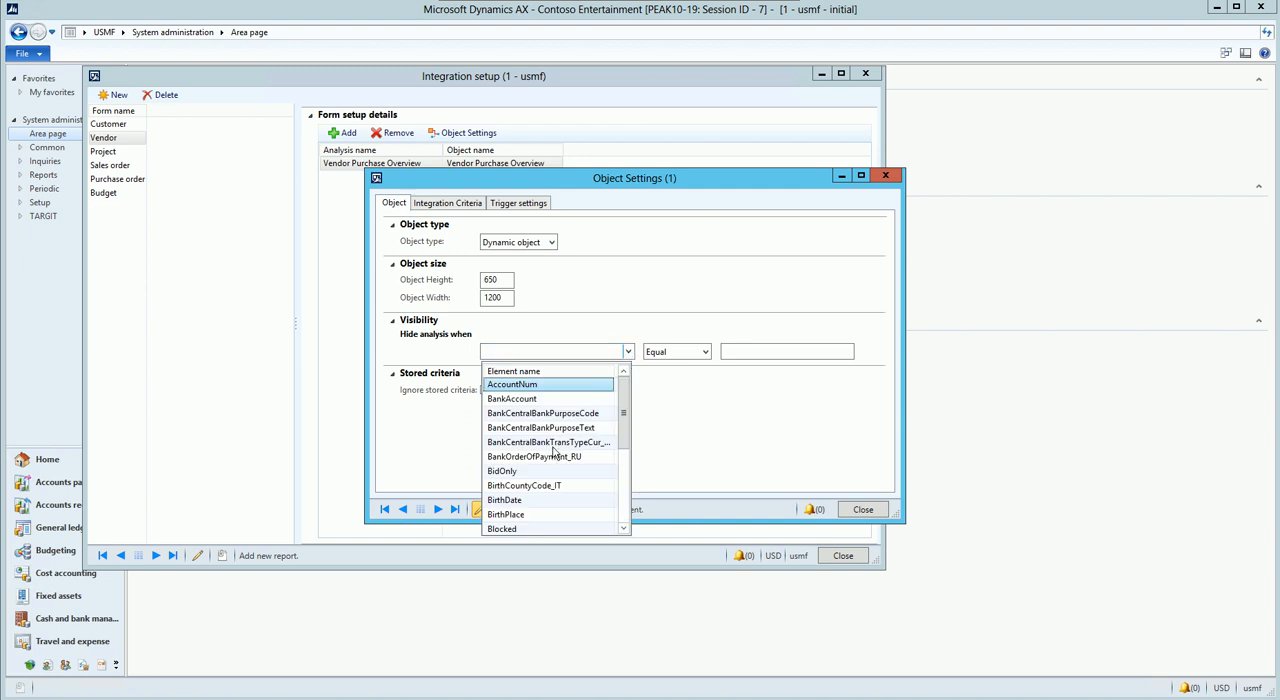
pyautogui.click(600, 319)
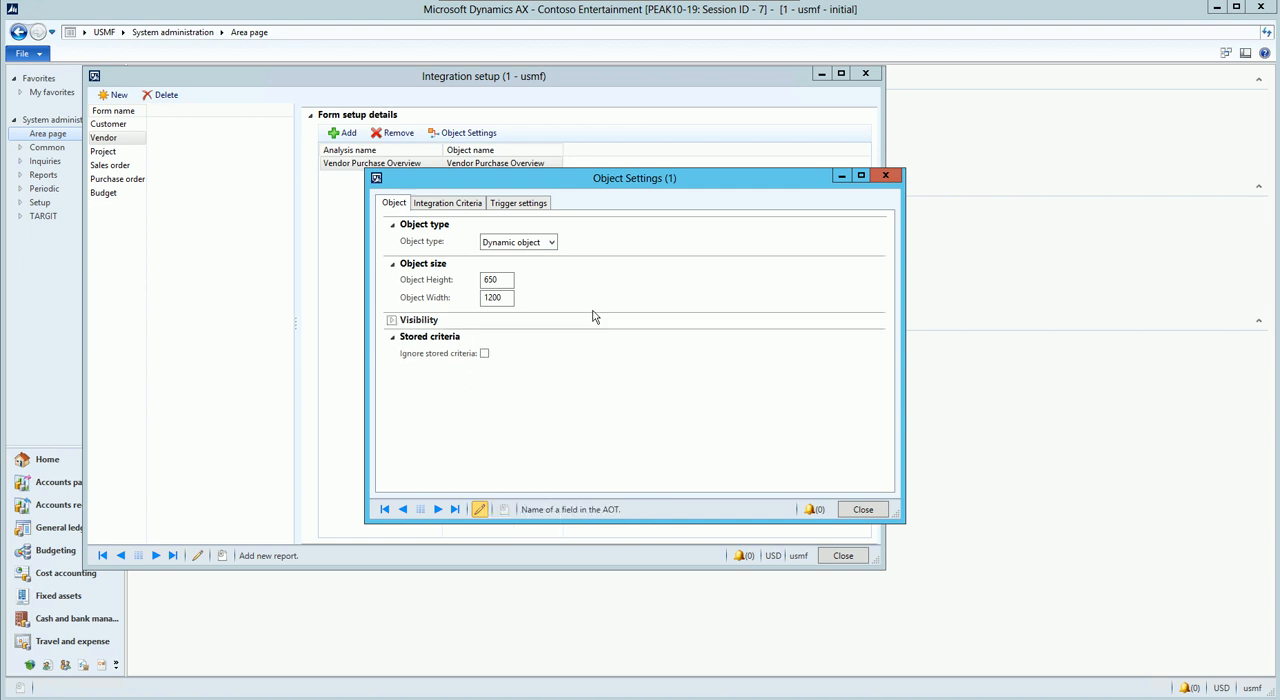
# Step: Check the integration criteria and the available trigger client options in the vendor analysis's object settings
pyautogui.click(450, 204)
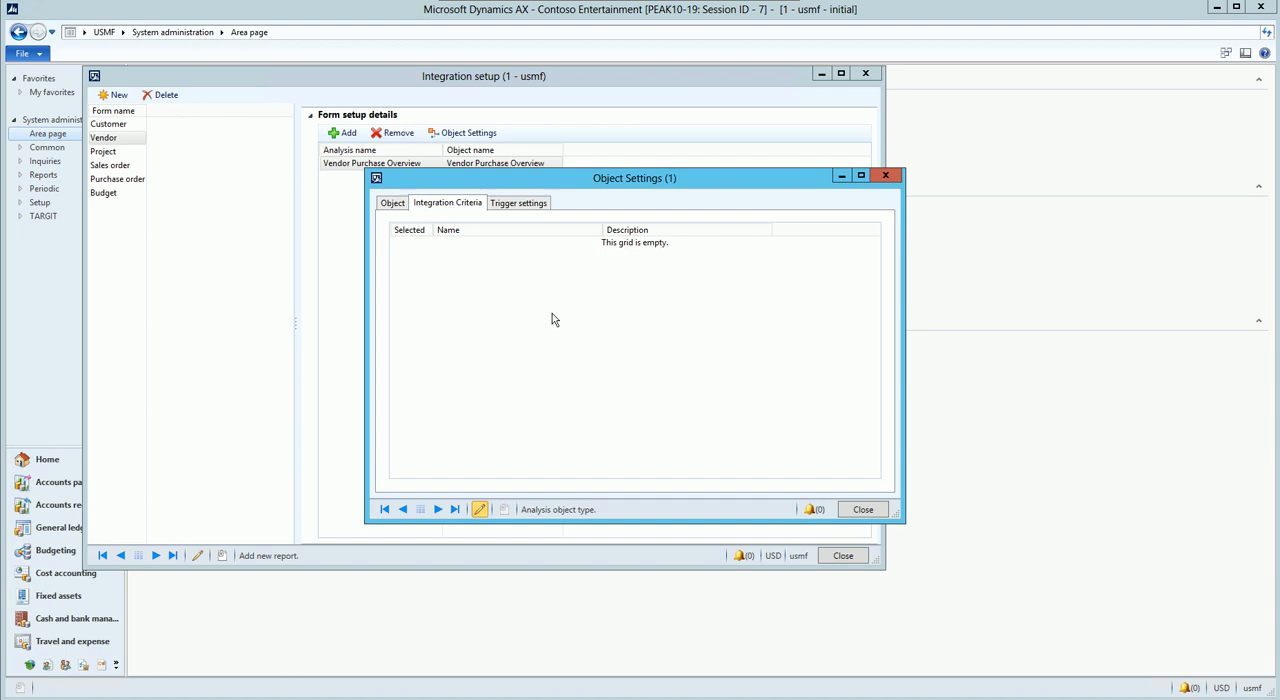
pyautogui.click(519, 203)
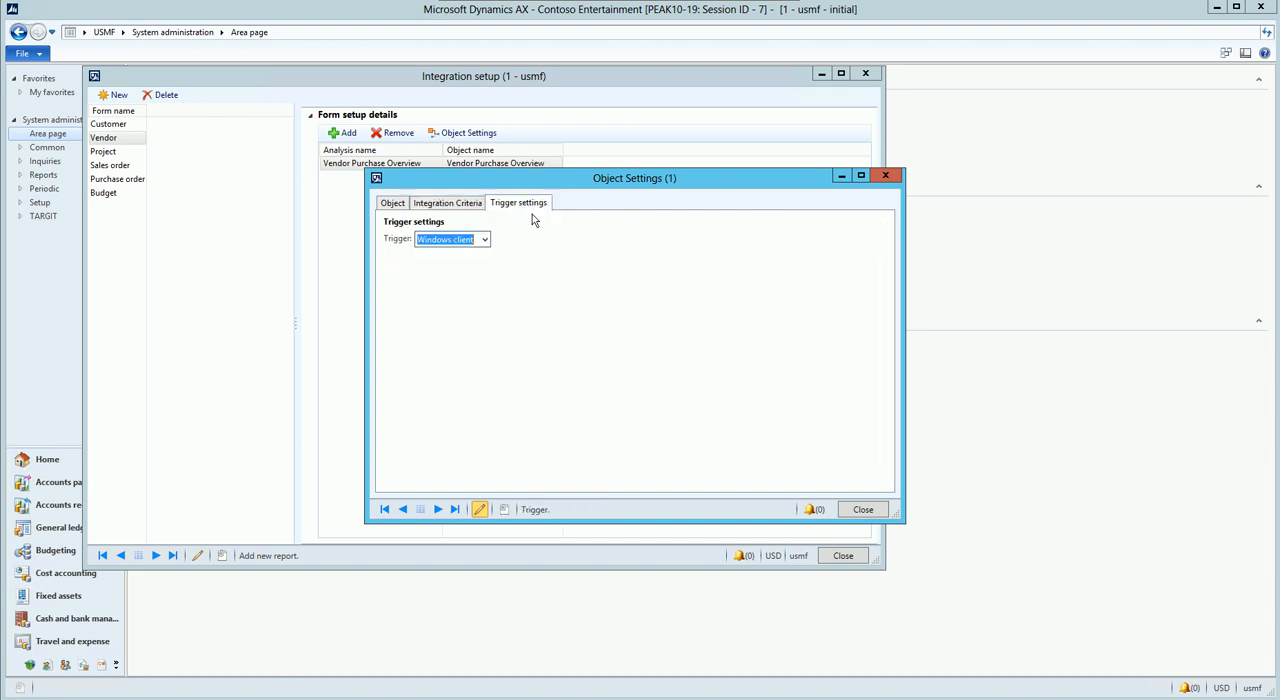
pyautogui.click(485, 240)
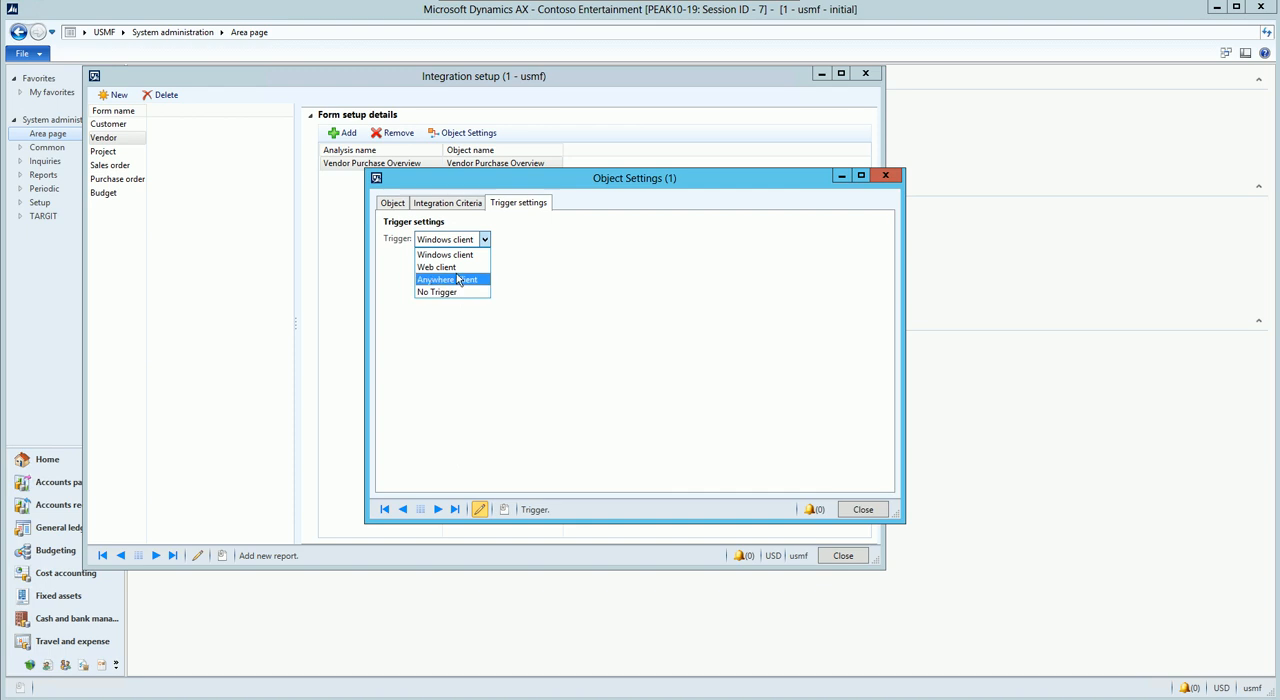
pyautogui.click(392, 208)
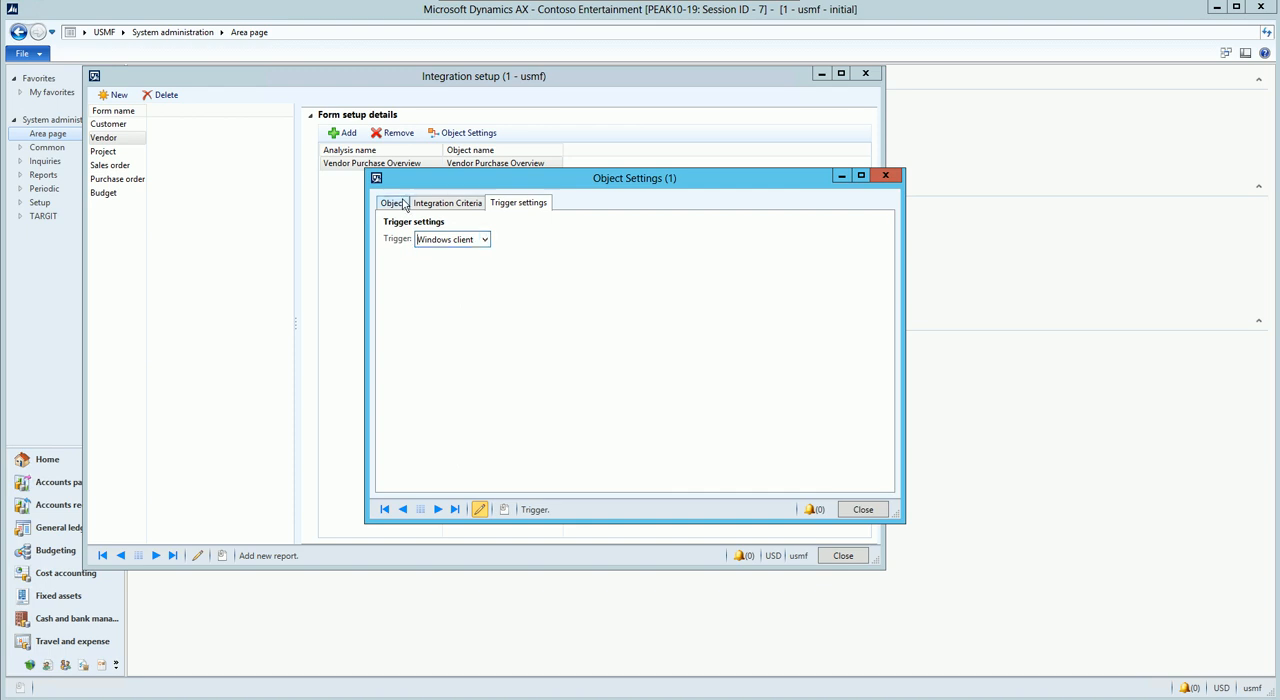
# Step: Set the vendor analysis's object type to Anywhere object with the toolbar hidden, and close the object settings and integration setup
pyautogui.click(402, 205)
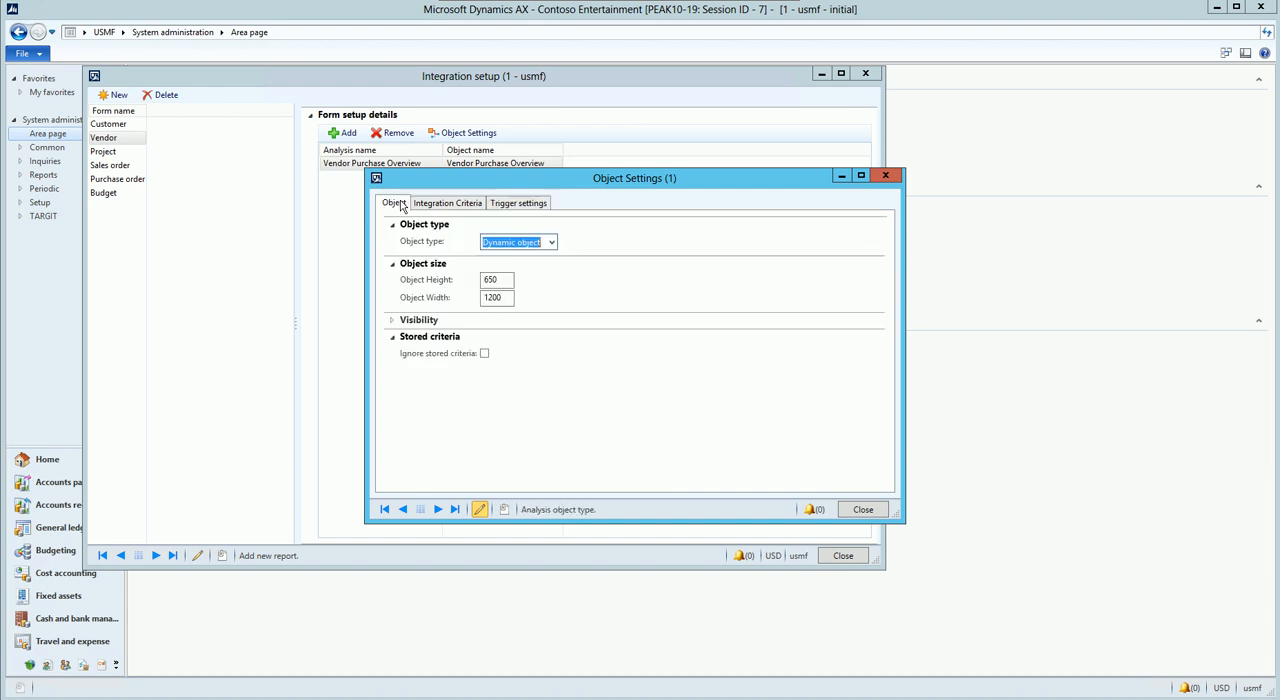
pyautogui.click(550, 243)
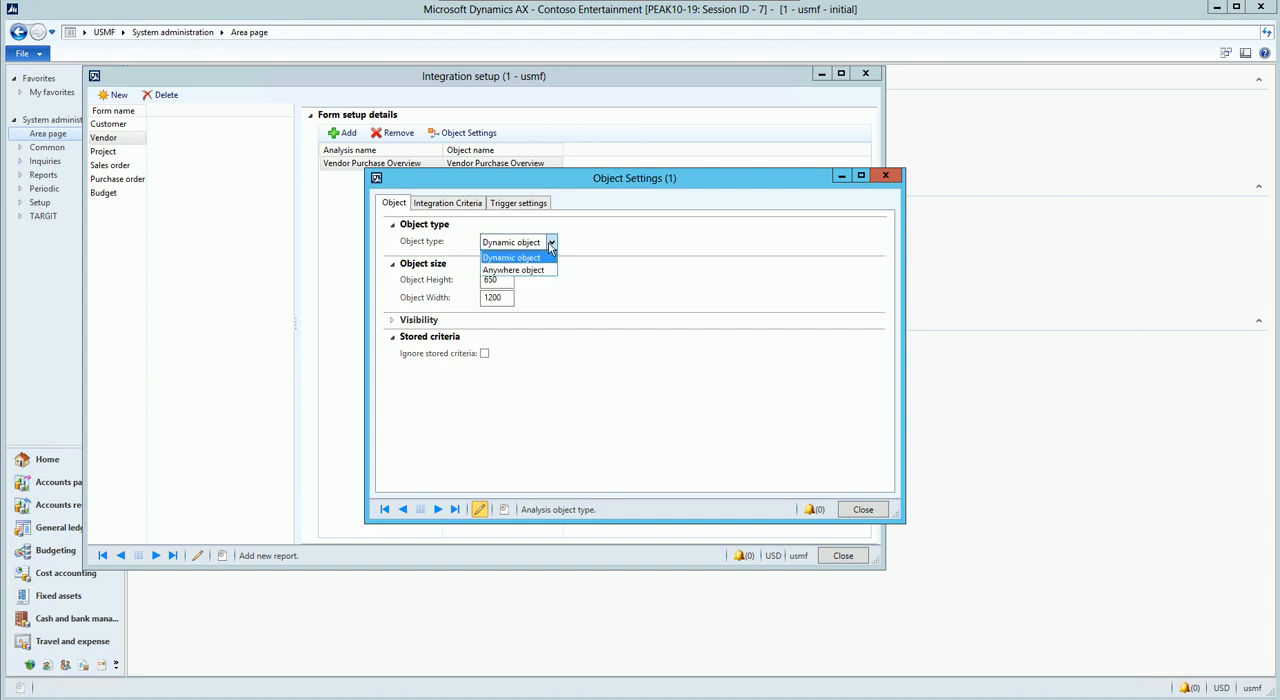
pyautogui.click(512, 271)
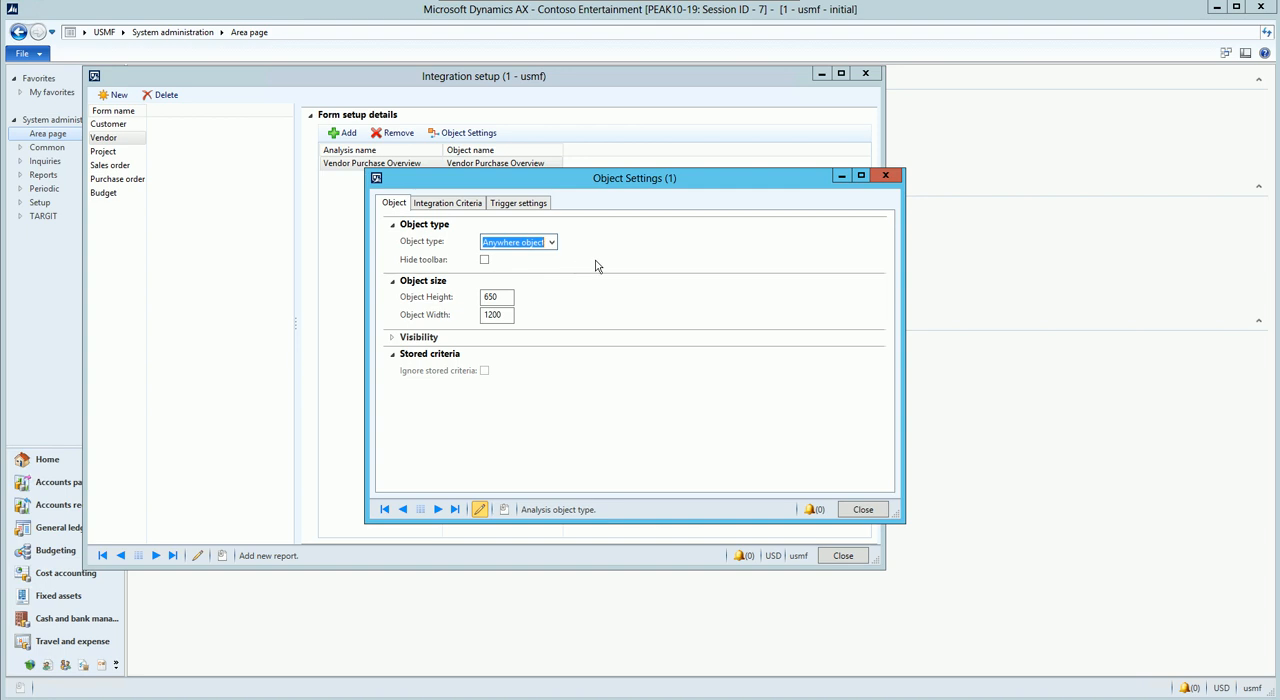
pyautogui.click(485, 261)
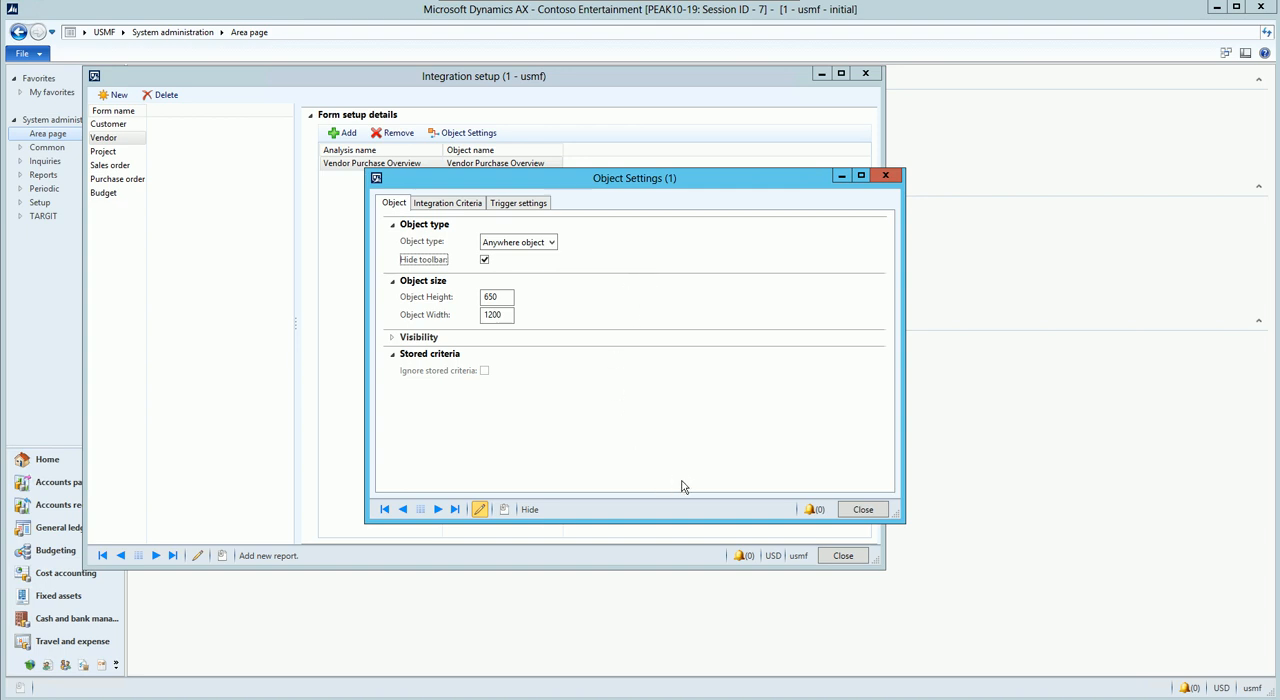
pyautogui.click(877, 513)
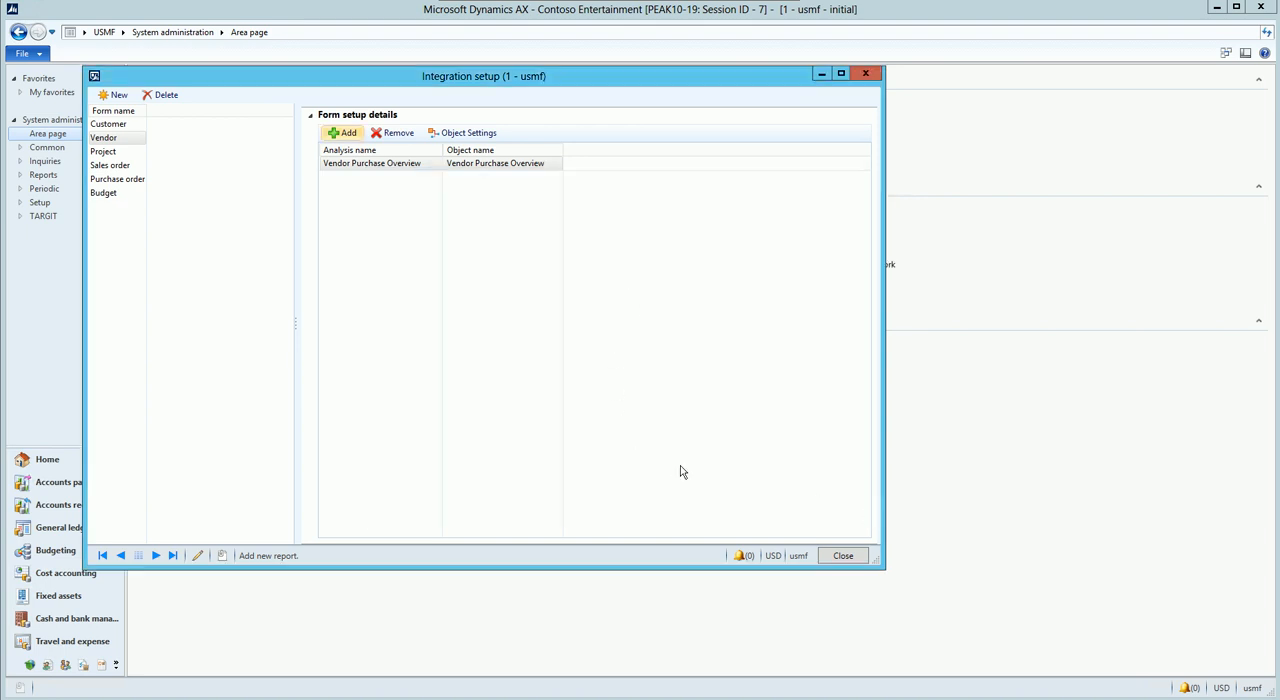
pyautogui.click(855, 557)
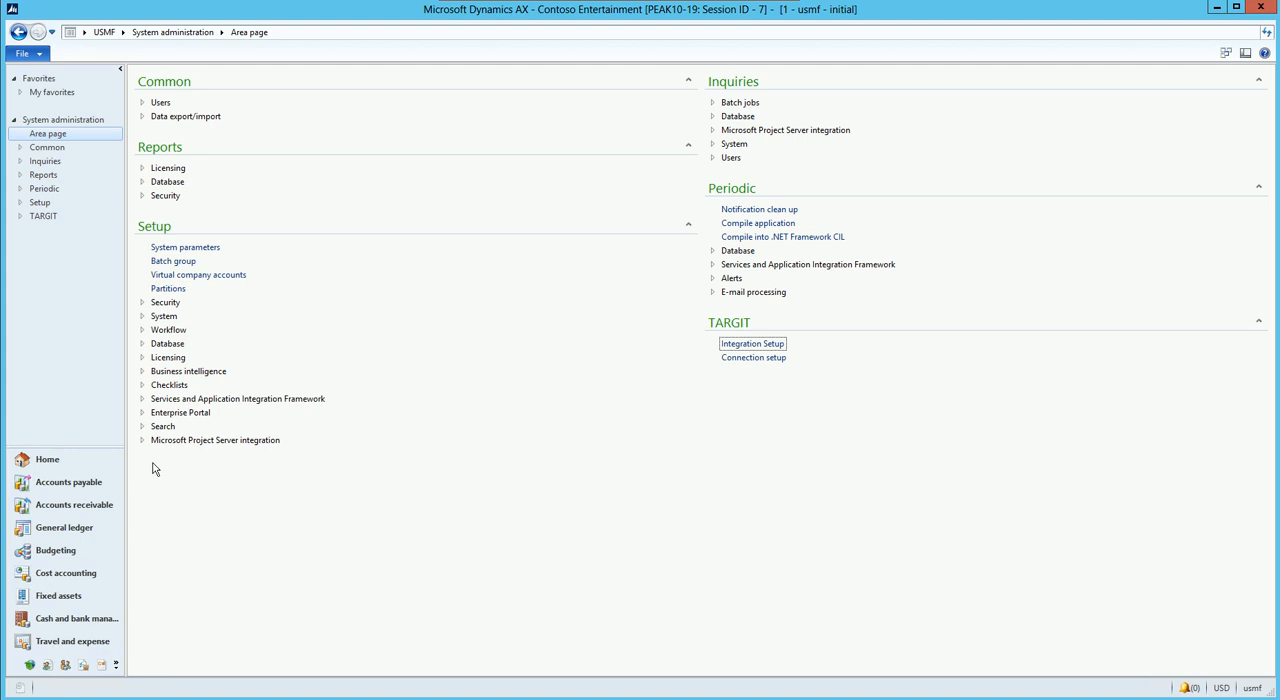
# Step: Open the Contoso Asia vendor record from all Accounts payable vendors and expand its TARGIT section
pyautogui.click(92, 487)
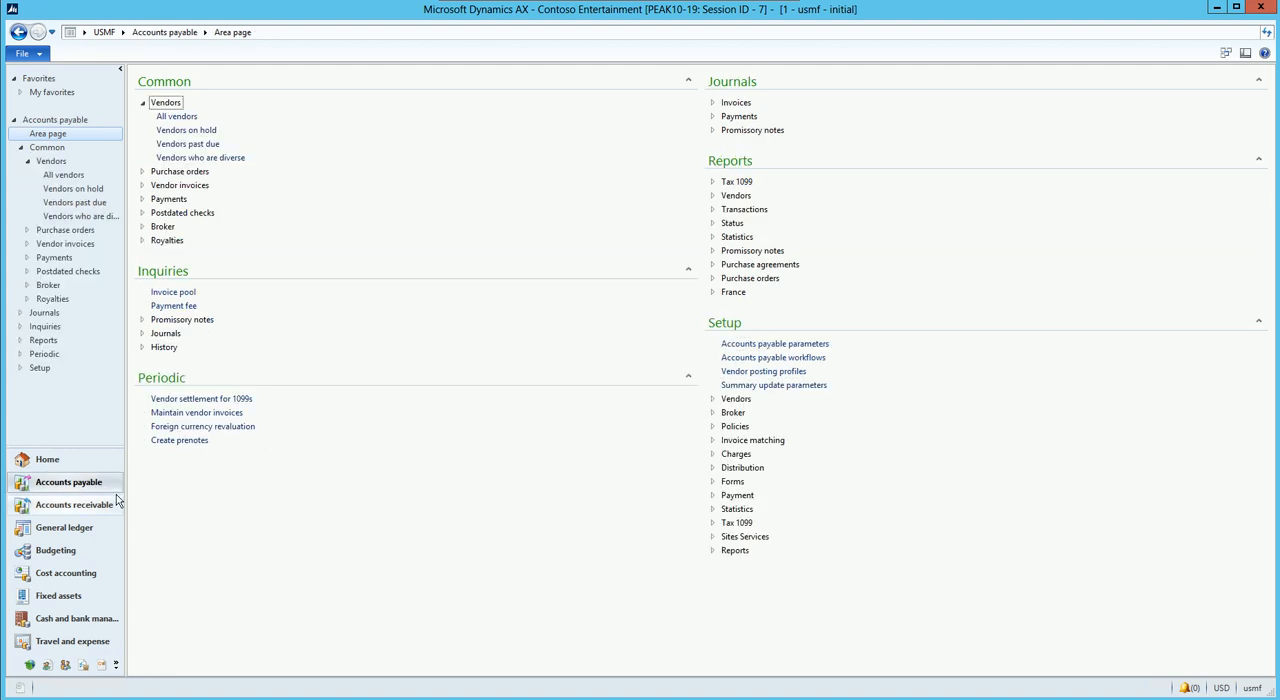
pyautogui.click(176, 117)
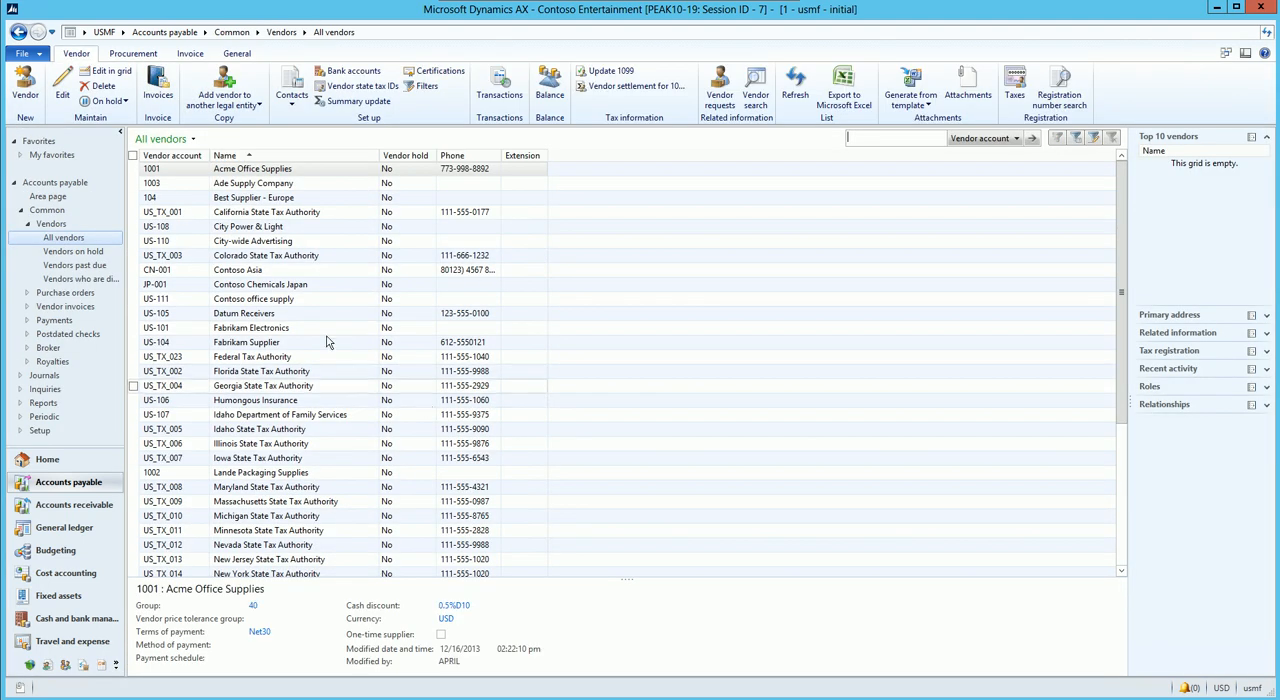
pyautogui.doubleClick(270, 274)
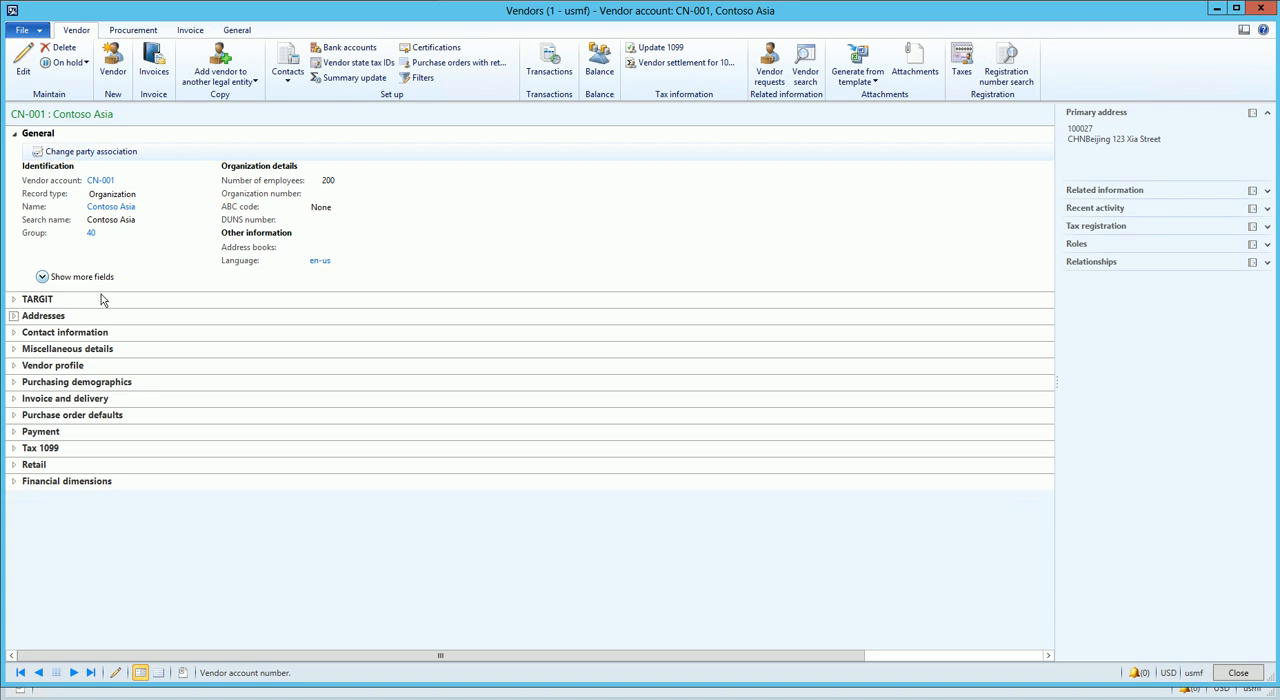
pyautogui.click(50, 305)
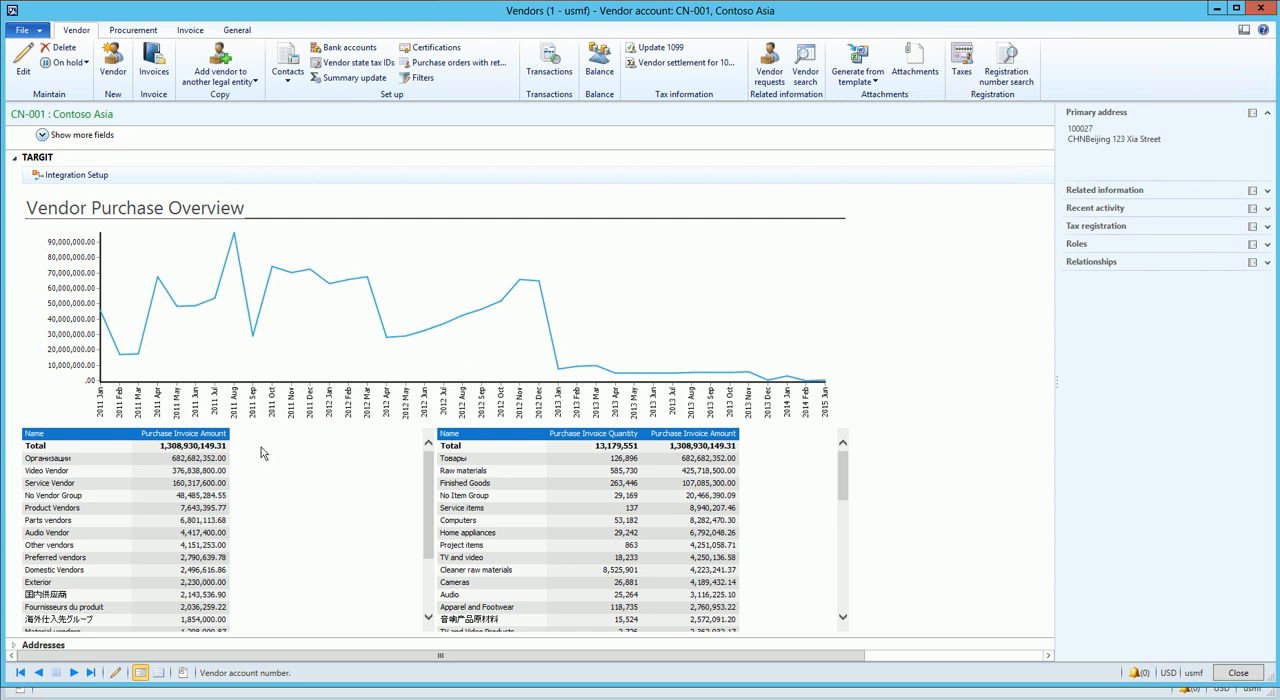
# Step: Filter the embedded Vendor Purchase Overview by the Video Vendor group, review the chart and tables, and clear the filter
pyautogui.scroll(-5, 261, 453)
pyautogui.scroll(4, 250, 467)
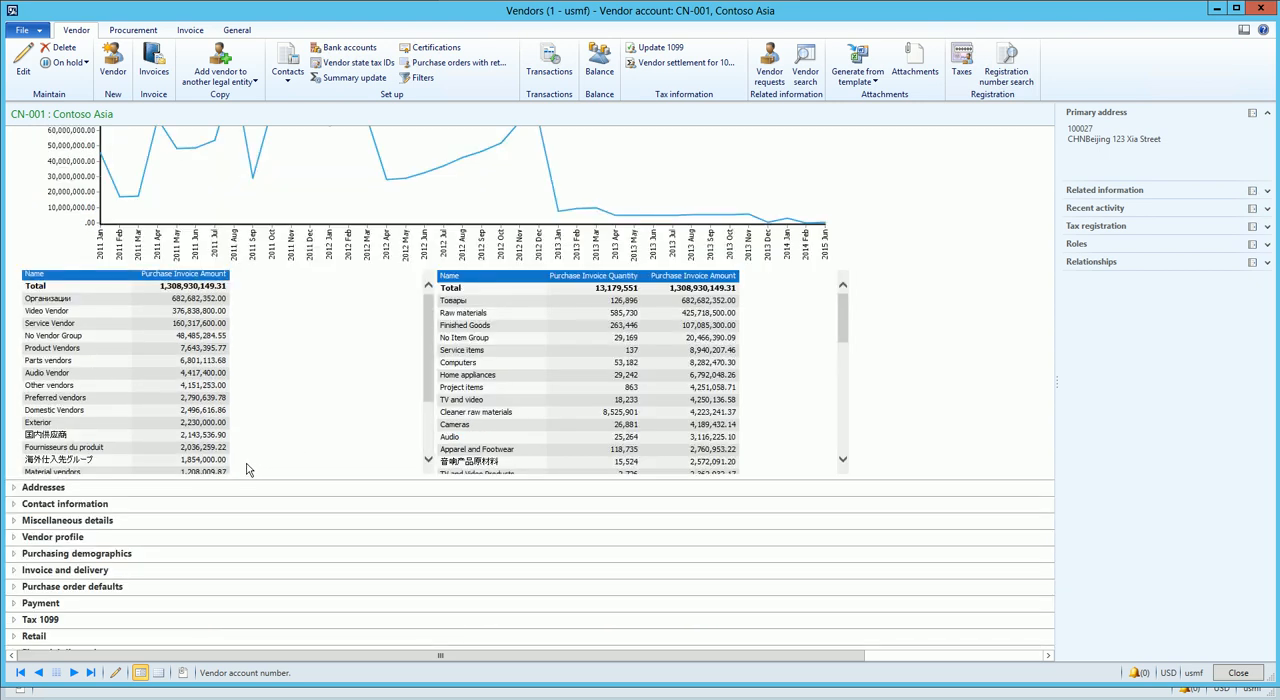
pyautogui.click(65, 315)
pyautogui.scroll(5, 843, 335)
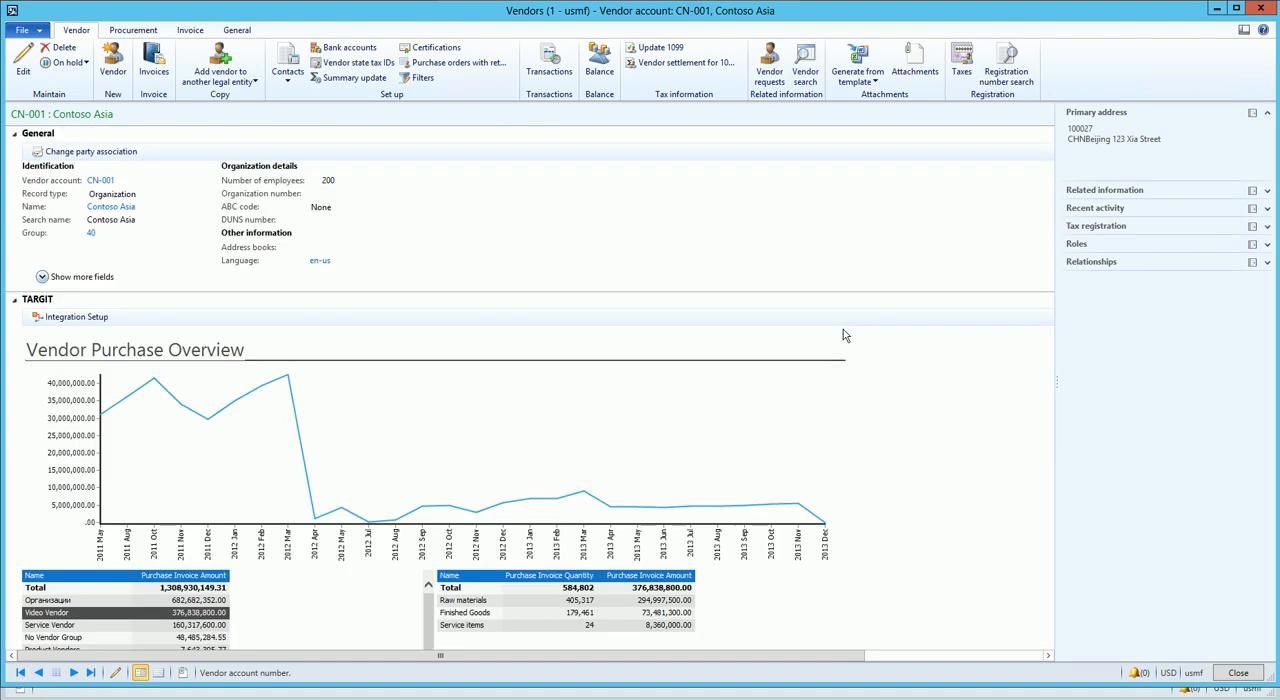
pyautogui.scroll(-3, 814, 351)
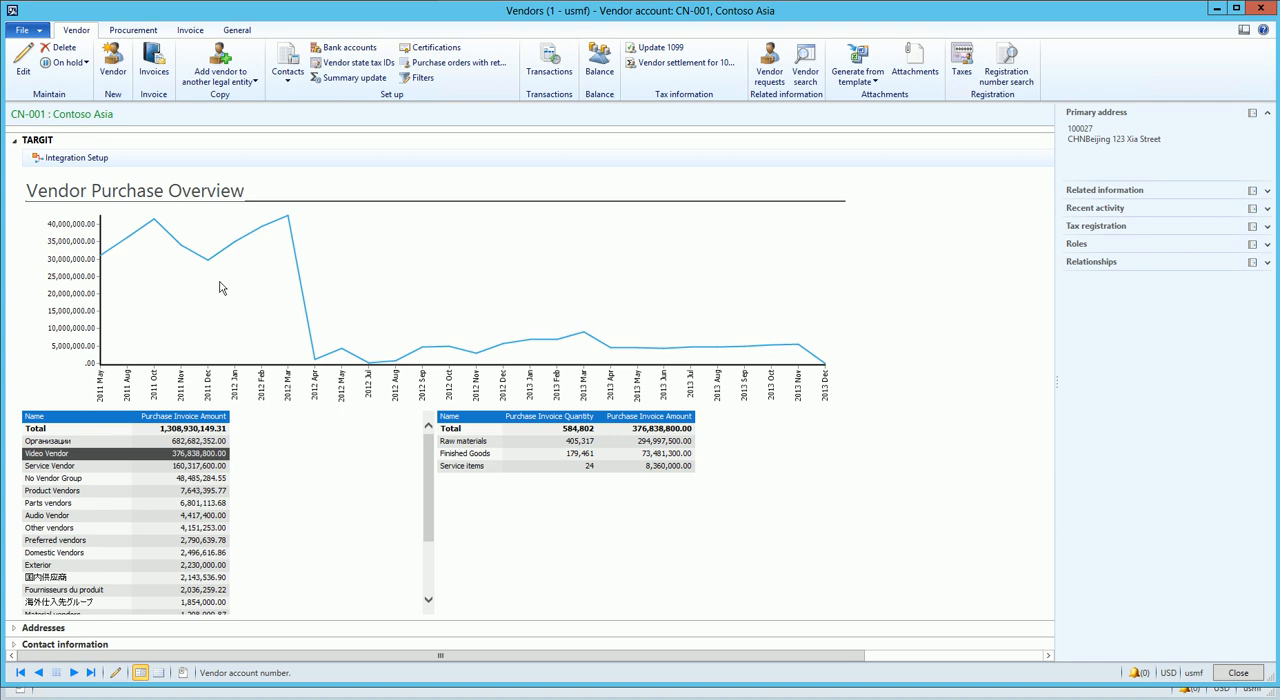
pyautogui.click(268, 491)
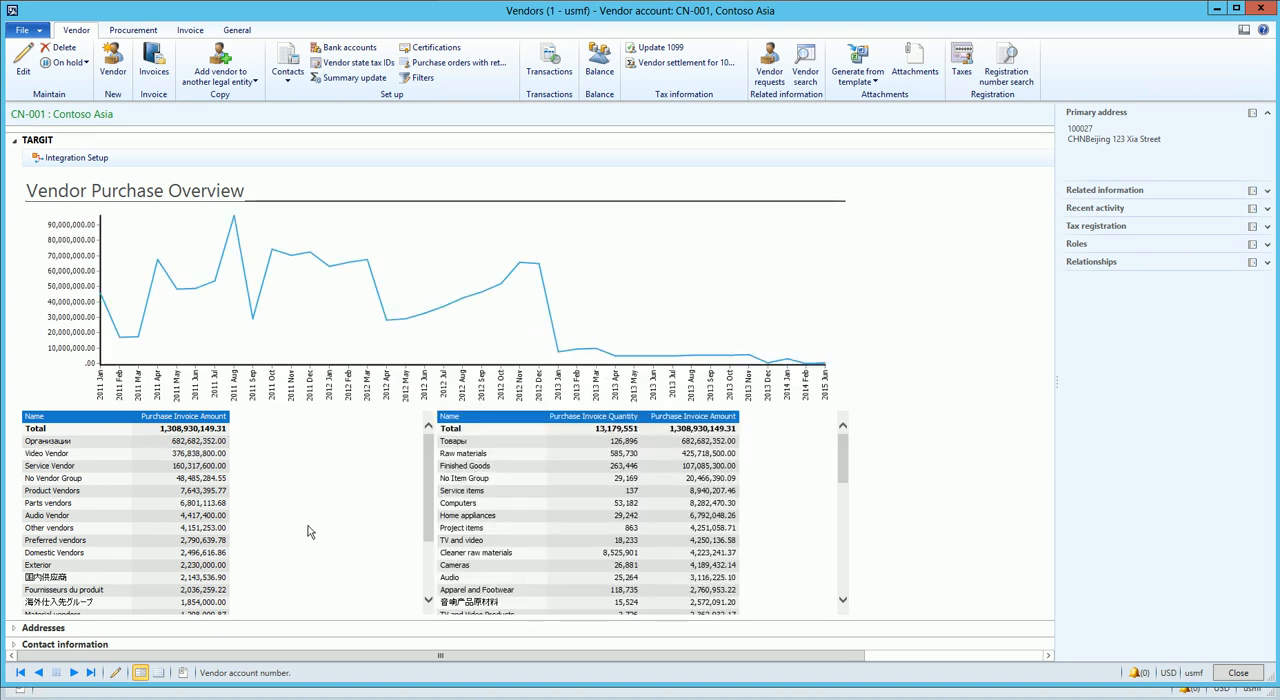